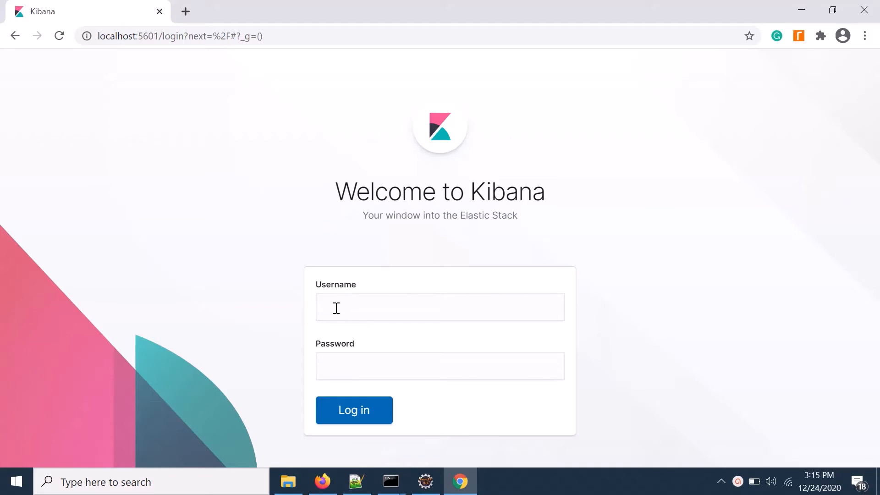
Log in to Kibana with the username elastic and the account password
{"action": "left_click", "coordinate": [336, 306]}
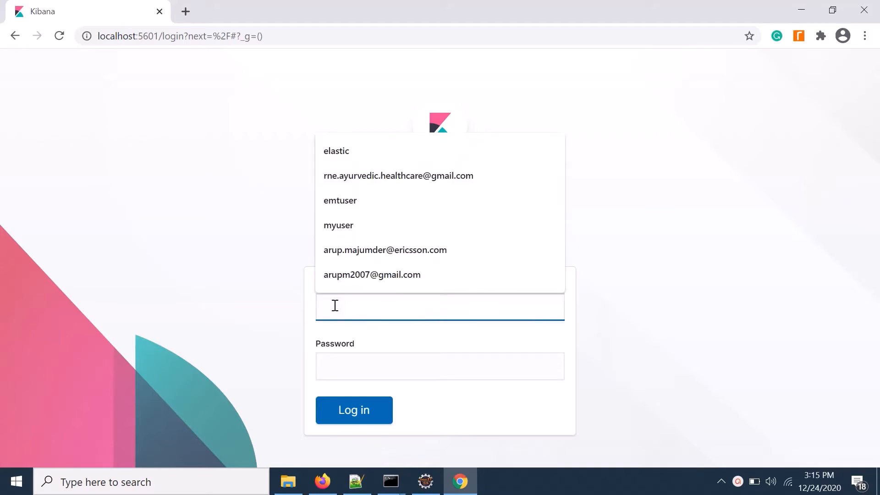
{"action": "left_click", "coordinate": [342, 151]}
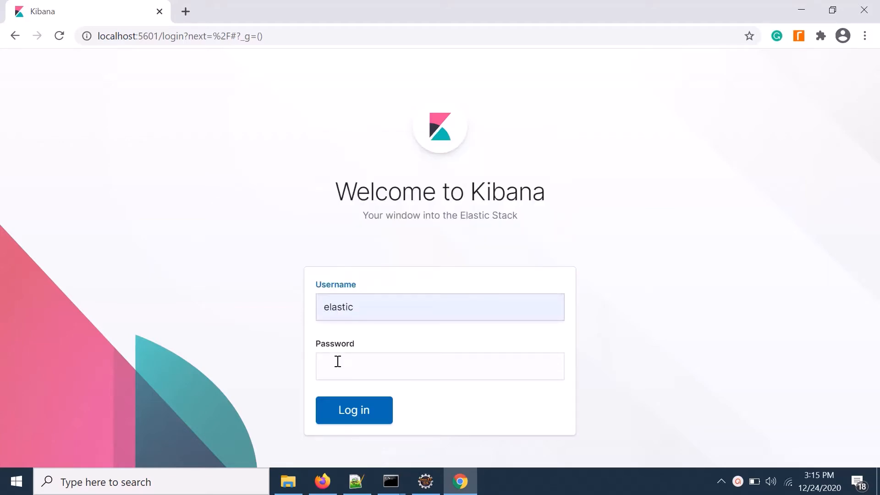
{"action": "left_click", "coordinate": [336, 364]}
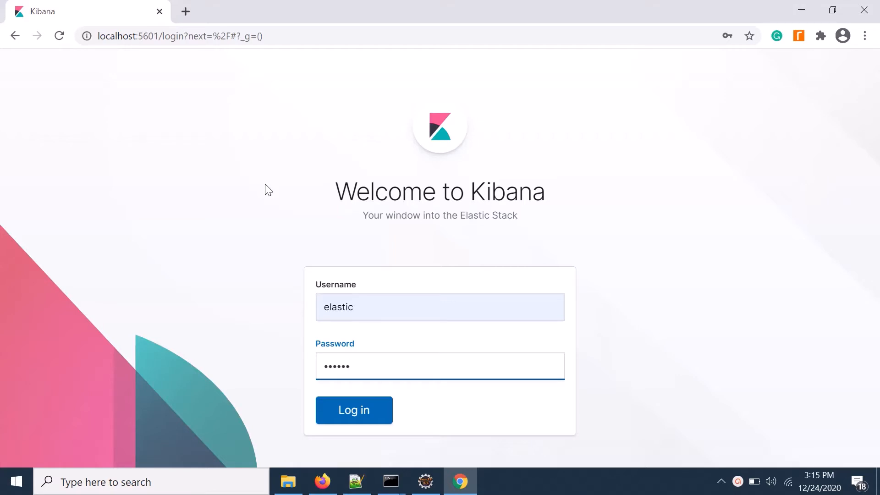
{"action": "left_click", "coordinate": [367, 418]}
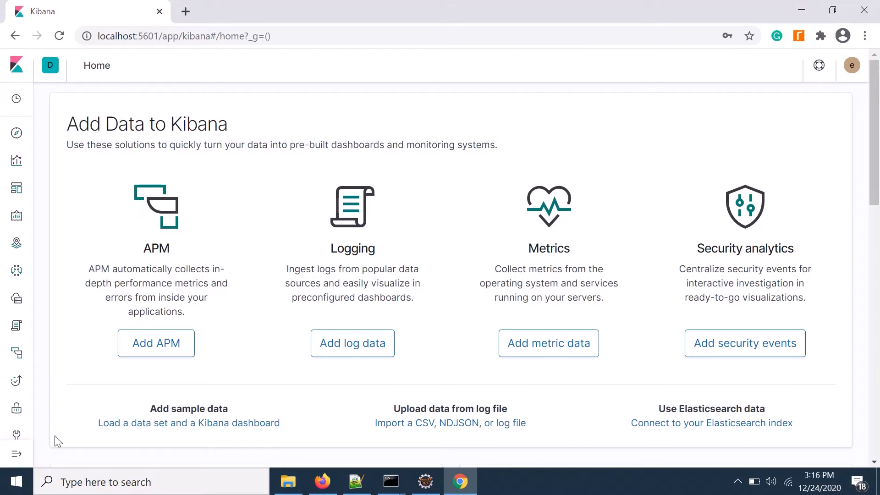
Open Discover and set the time range for the customer-service* logs to Last 7 days
{"action": "left_click", "coordinate": [18, 457]}
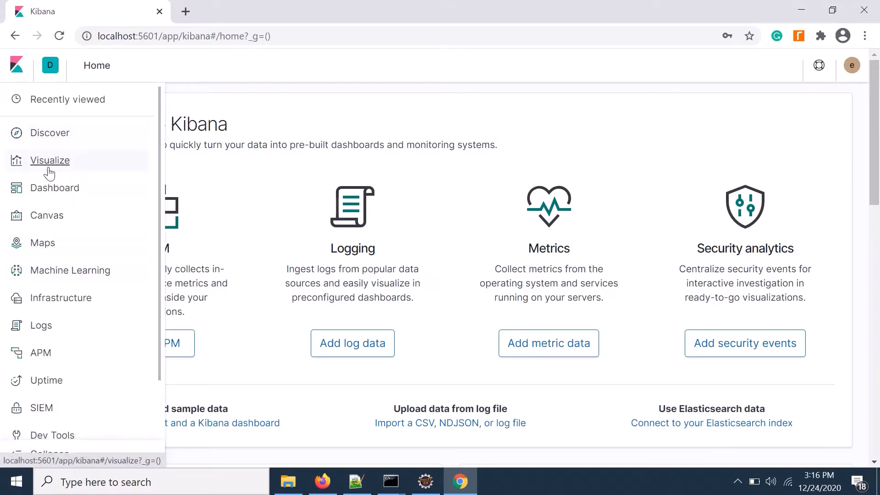
{"action": "left_click", "coordinate": [46, 143]}
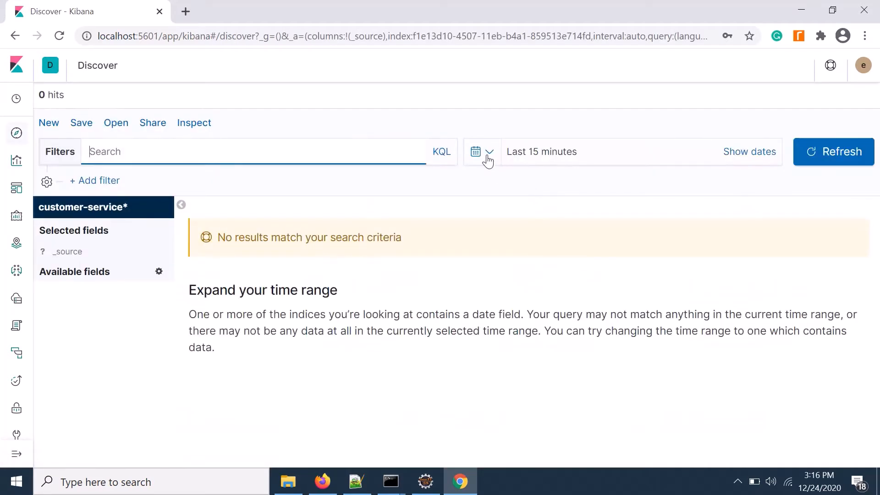
{"action": "left_click", "coordinate": [477, 153]}
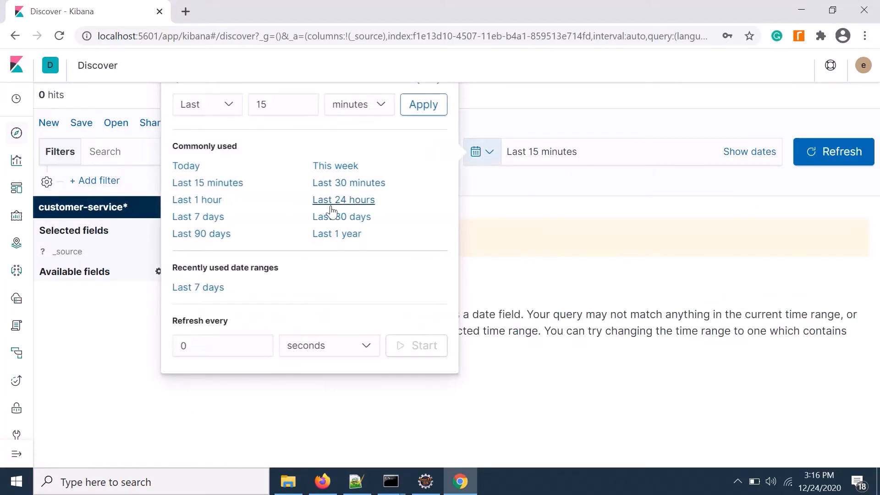
{"action": "left_click", "coordinate": [209, 217]}
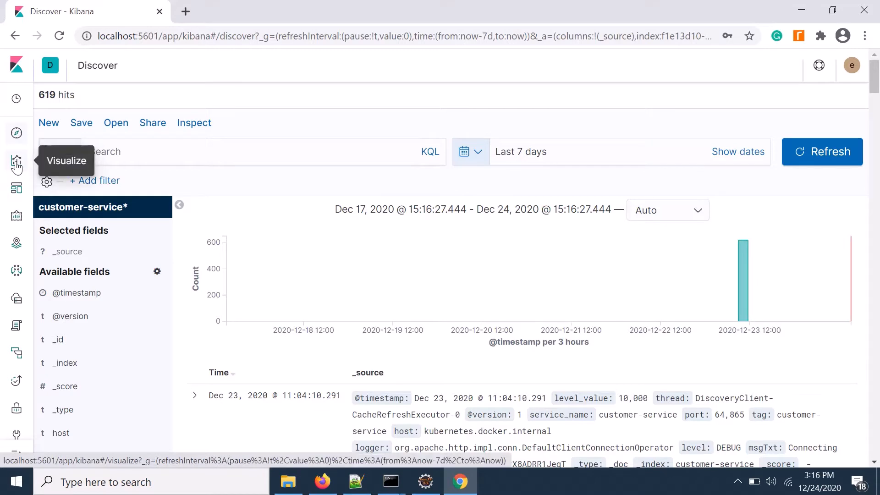
View the list of saved visualizations and open the dashboard My Dashboard
{"action": "left_click", "coordinate": [17, 164]}
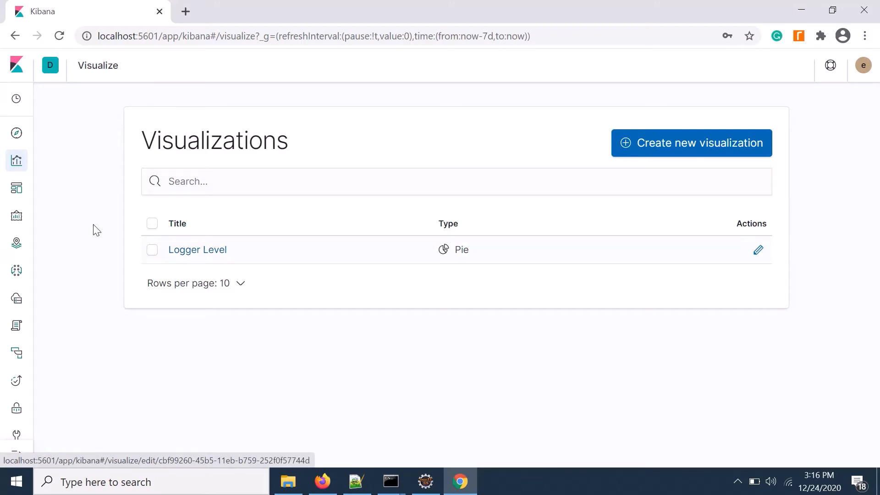
{"action": "left_click", "coordinate": [17, 191]}
{"action": "left_click", "coordinate": [207, 237]}
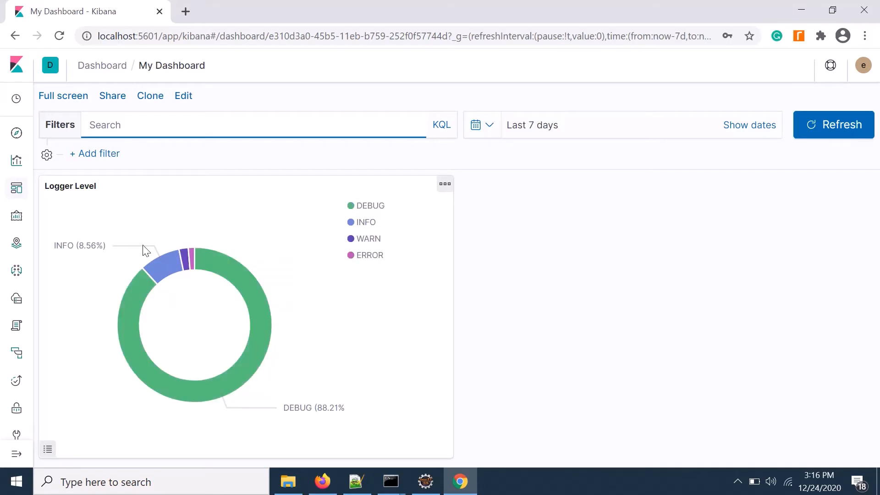
Open the list of security users in Kibana's Management area
{"action": "left_click", "coordinate": [16, 454]}
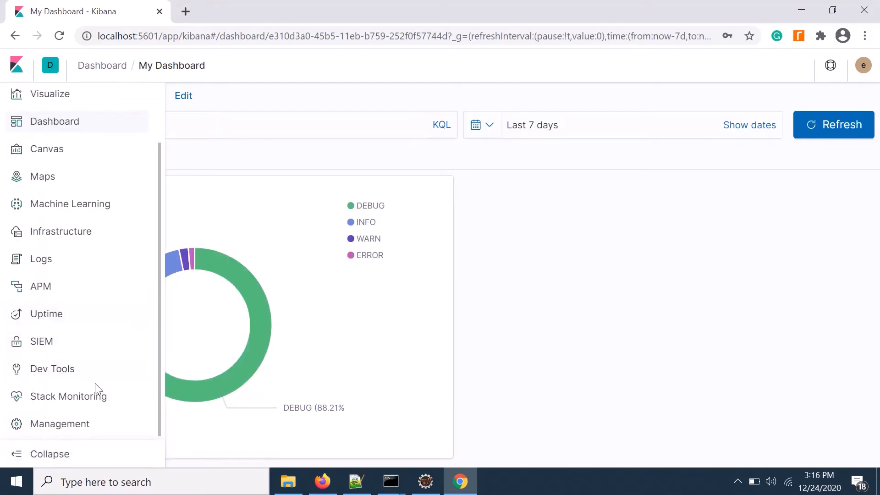
{"action": "left_click", "coordinate": [56, 429]}
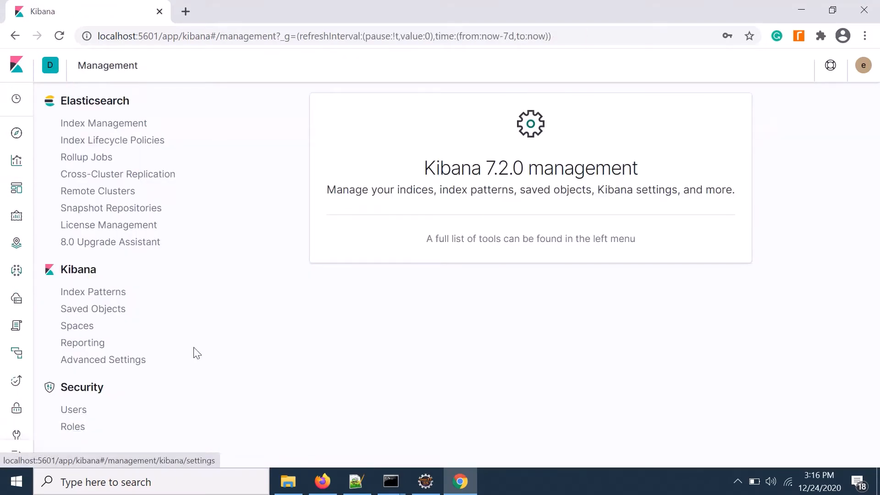
{"action": "left_click", "coordinate": [72, 414]}
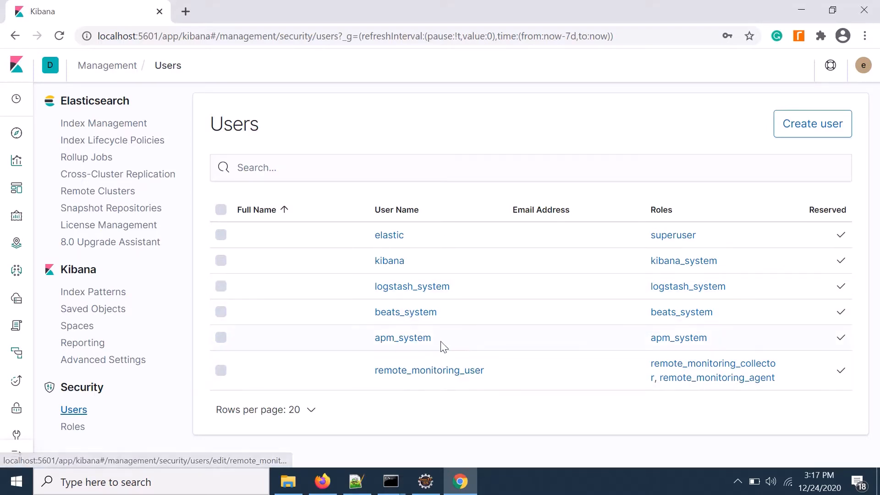
Start creating a new security role and name it my_readonly_role
{"action": "left_click", "coordinate": [73, 428]}
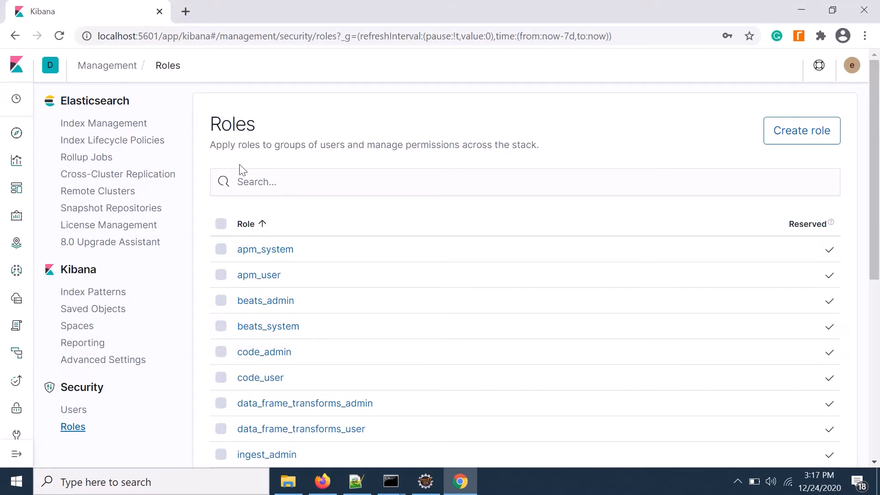
{"action": "left_click", "coordinate": [792, 134]}
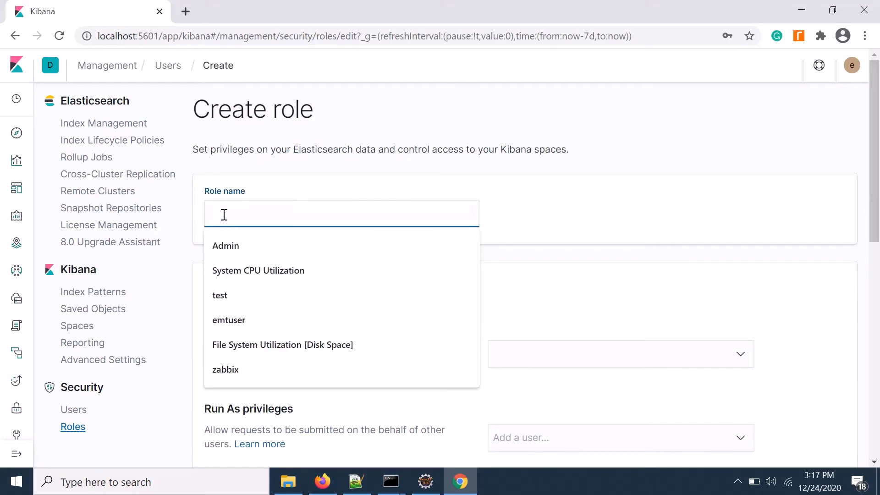
{"action": "type", "text": "my"}
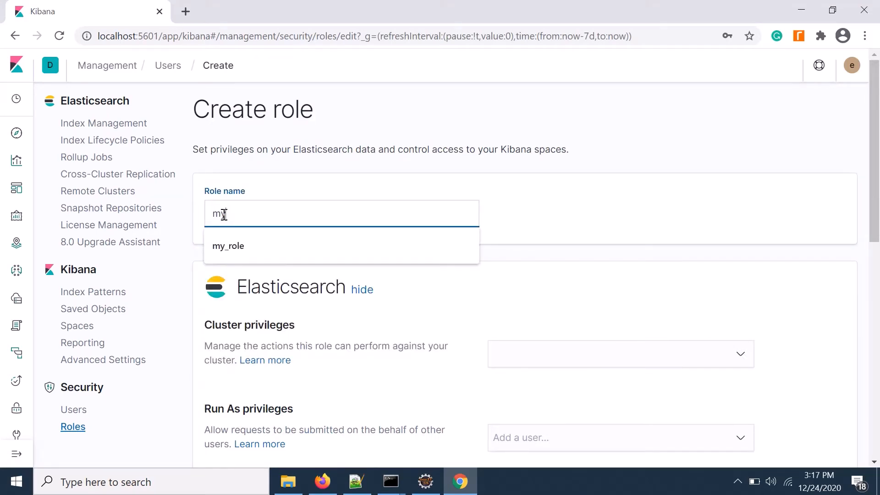
{"action": "type", "text": "_readonly_role"}
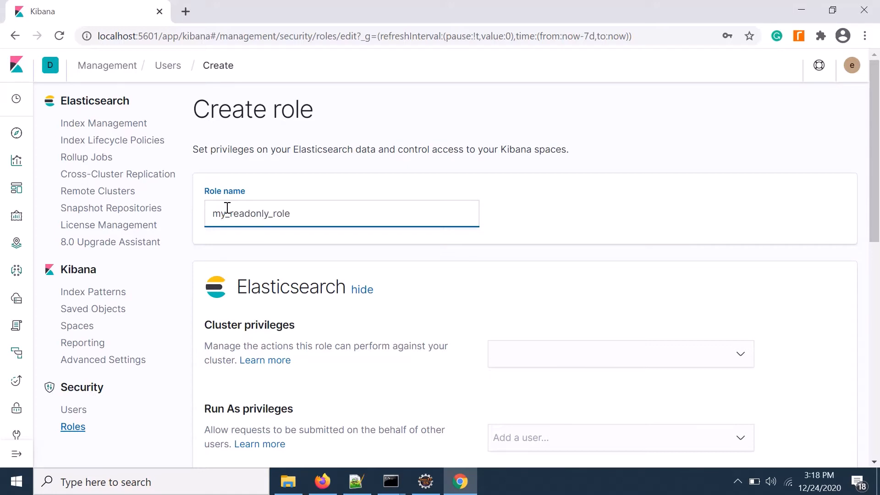
{"action": "double_click", "coordinate": [227, 207]}
Grant the role the read index privilege on the customer-service* indices
{"action": "scroll", "coordinate": [336, 234], "scroll_direction": "down", "scroll_amount": 3}
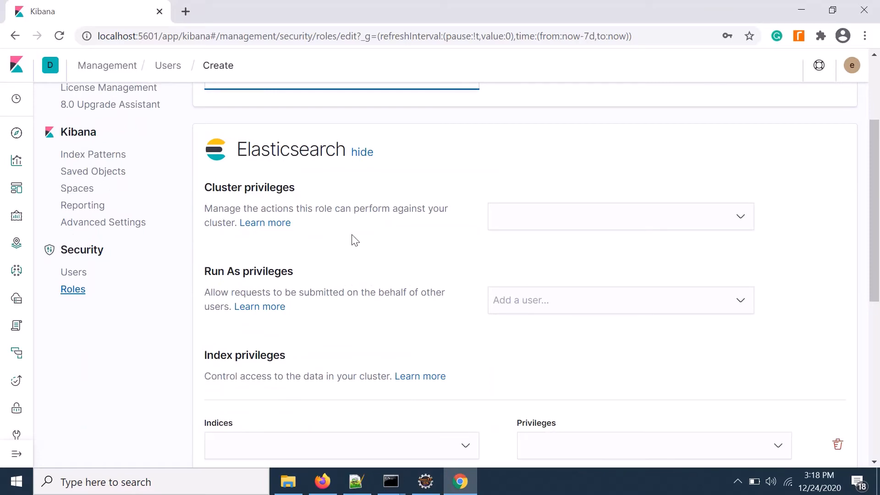
{"action": "scroll", "coordinate": [354, 236], "scroll_direction": "down", "scroll_amount": 3}
{"action": "scroll", "coordinate": [337, 211], "scroll_direction": "up", "scroll_amount": 5}
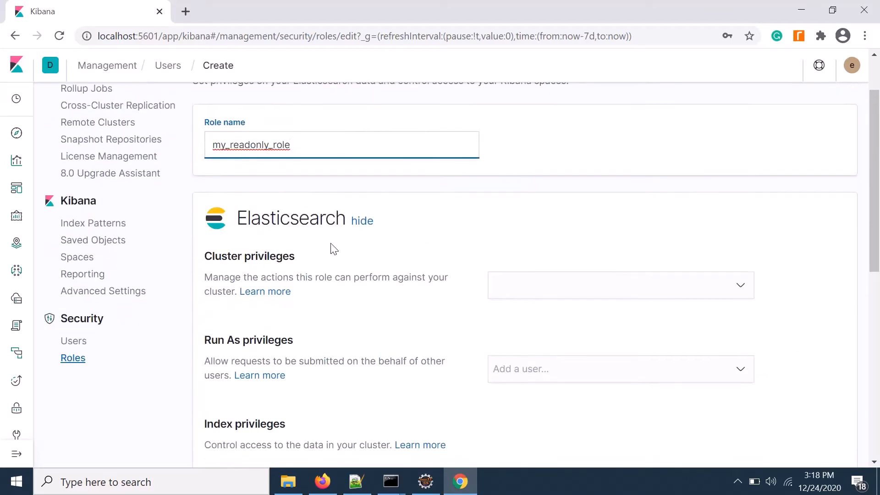
{"action": "scroll", "coordinate": [334, 249], "scroll_direction": "down", "scroll_amount": 9}
{"action": "scroll", "coordinate": [384, 285], "scroll_direction": "up", "scroll_amount": 7}
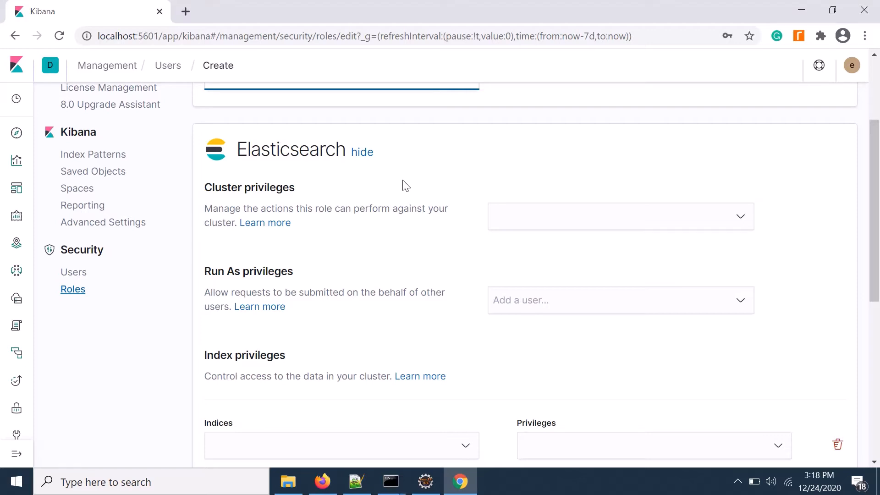
{"action": "scroll", "coordinate": [319, 212], "scroll_direction": "down", "scroll_amount": 3}
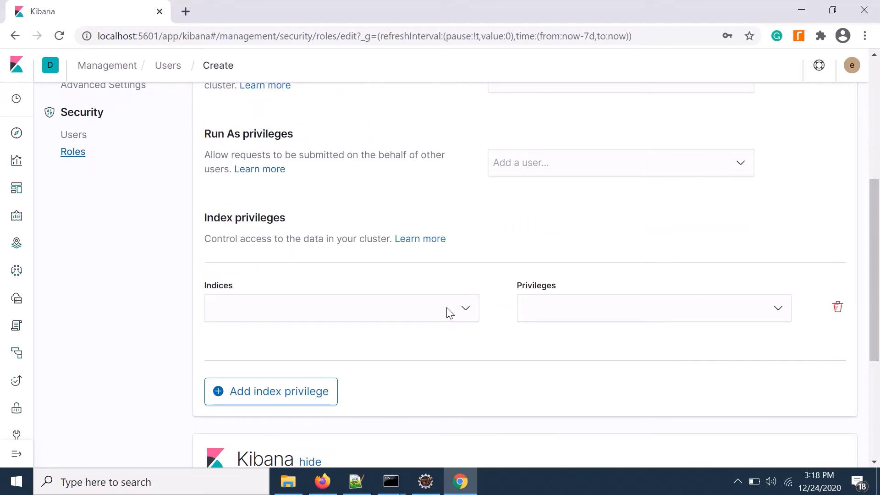
{"action": "left_click", "coordinate": [464, 314]}
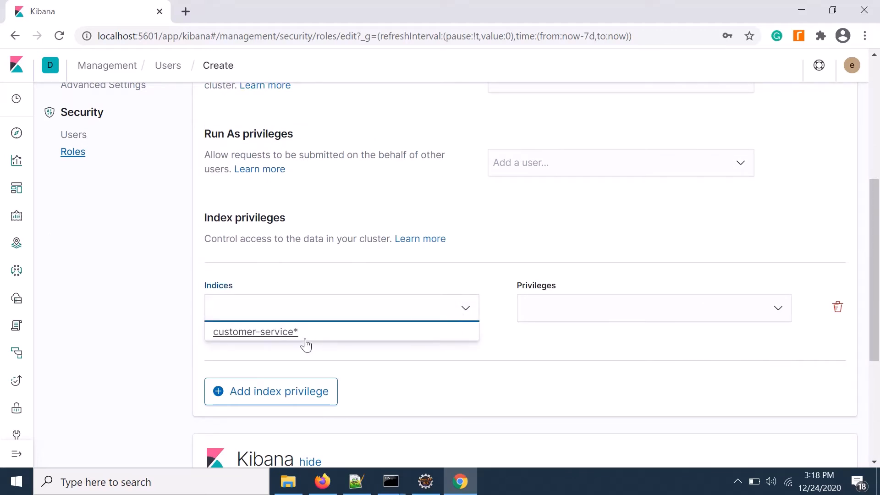
{"action": "left_click", "coordinate": [289, 334]}
{"action": "left_click", "coordinate": [556, 308]}
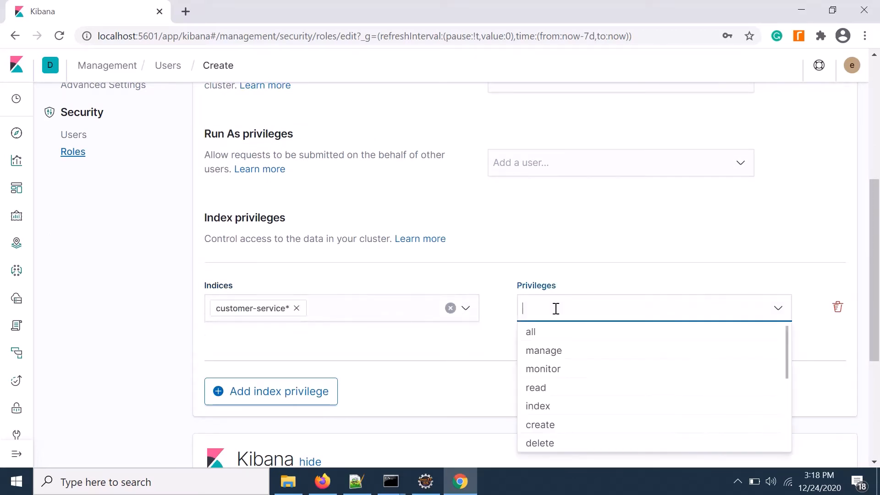
{"action": "type", "text": "read"}
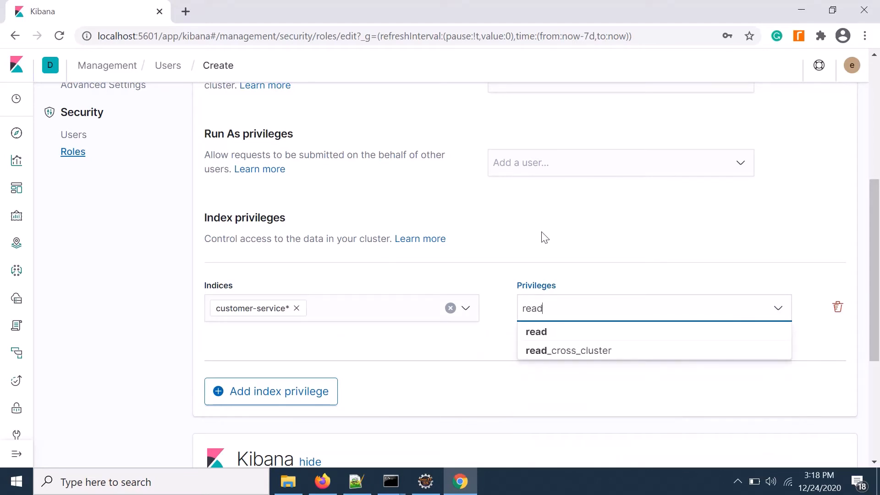
{"action": "left_click", "coordinate": [540, 332]}
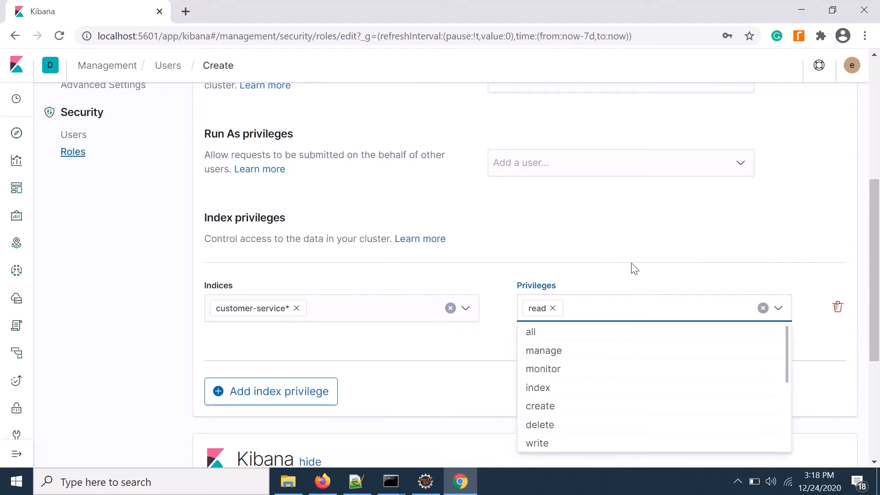
{"action": "left_click", "coordinate": [717, 252]}
Examine the options available for the role's cluster privileges and Run As privileges without choosing any
{"action": "scroll", "coordinate": [710, 246], "scroll_direction": "up", "scroll_amount": 3}
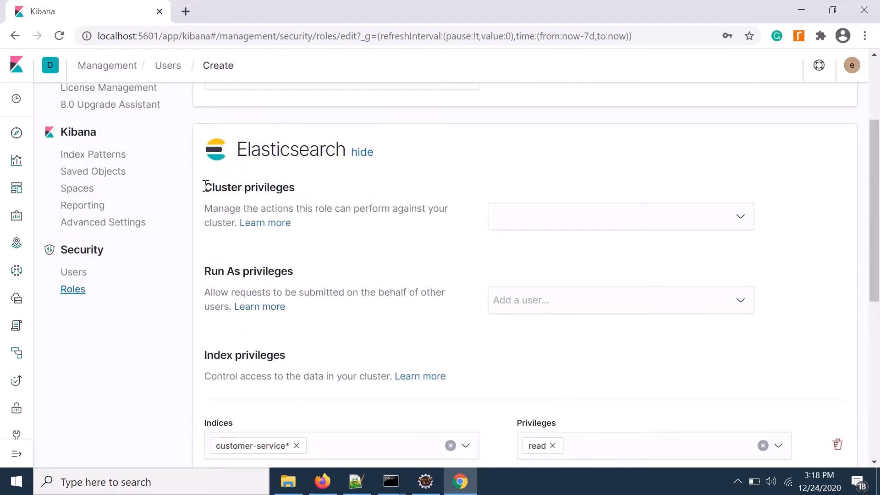
{"action": "left_click_drag", "start_coordinate": [205, 187], "coordinate": [289, 188]}
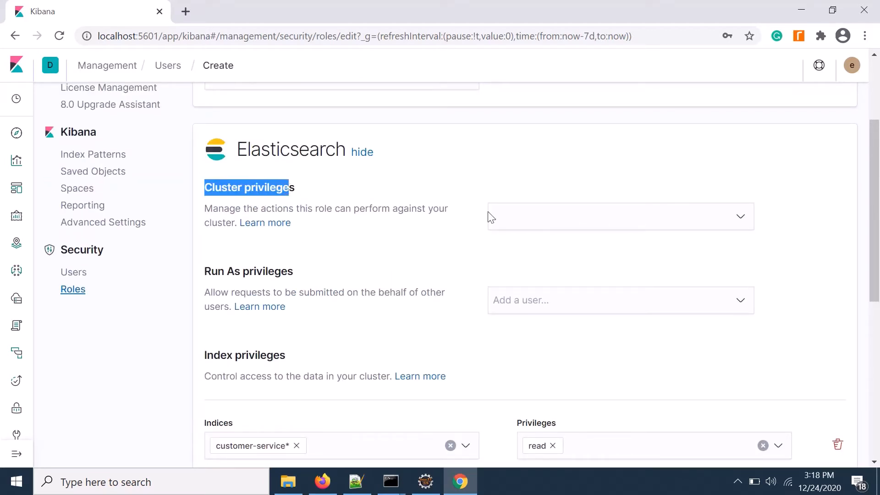
{"action": "left_click", "coordinate": [741, 221]}
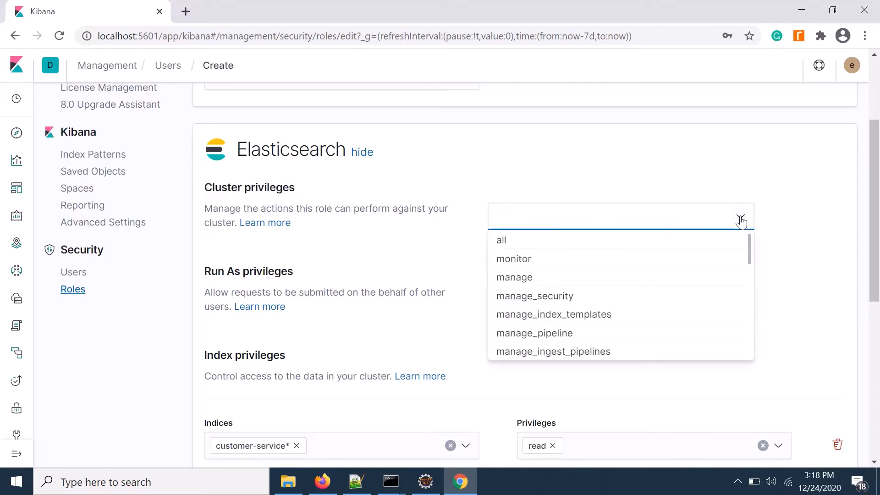
{"action": "left_click", "coordinate": [589, 160]}
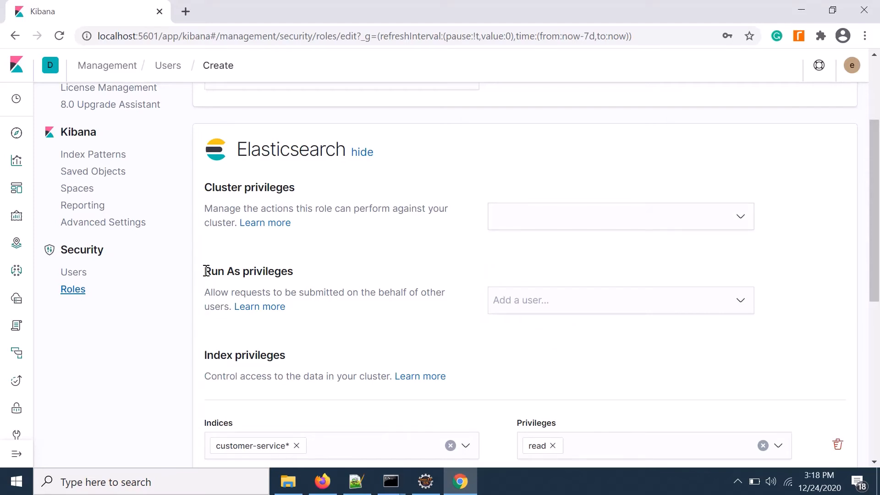
{"action": "left_click_drag", "start_coordinate": [204, 275], "coordinate": [305, 275]}
{"action": "scroll", "coordinate": [446, 293], "scroll_direction": "down", "scroll_amount": 3}
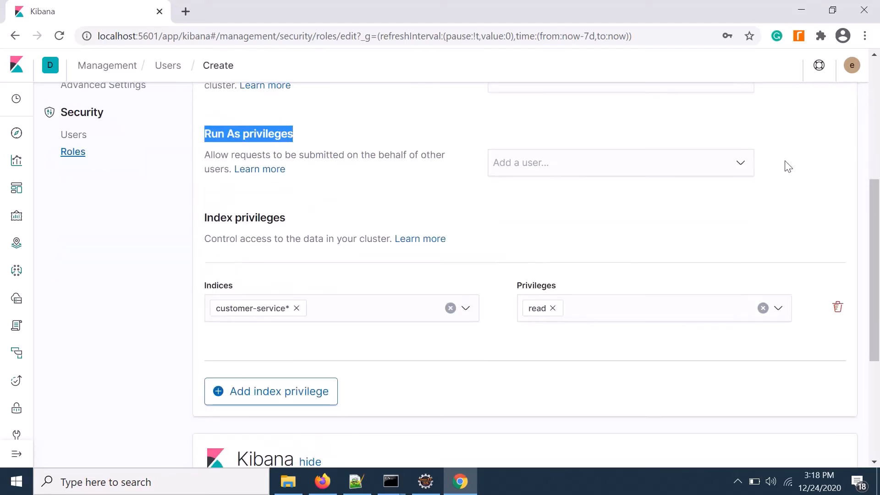
{"action": "left_click", "coordinate": [741, 171]}
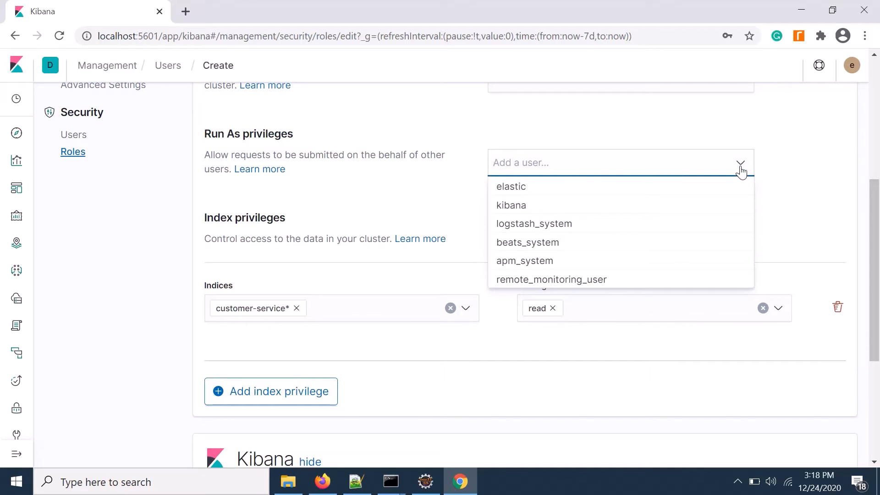
{"action": "left_click", "coordinate": [791, 149]}
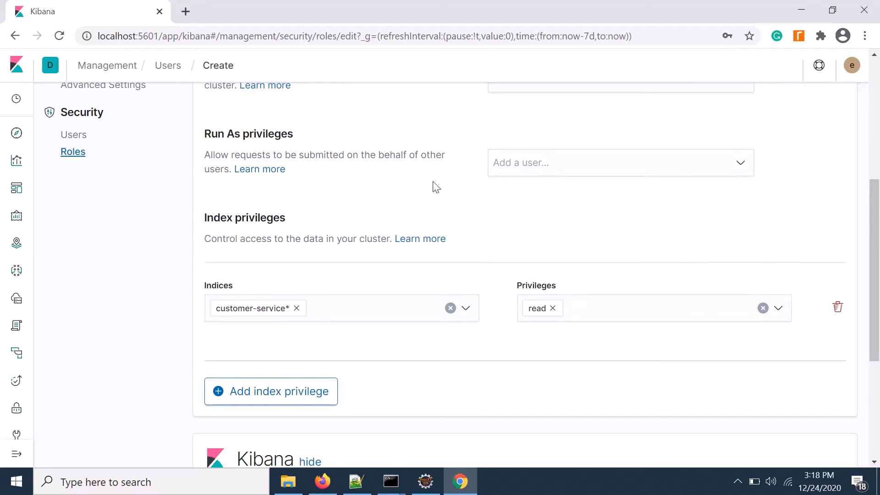
Review the role's Elasticsearch privilege settings and its Kibana space privilege section
{"action": "scroll", "coordinate": [383, 247], "scroll_direction": "up", "scroll_amount": 1}
{"action": "scroll", "coordinate": [389, 252], "scroll_direction": "down", "scroll_amount": 3}
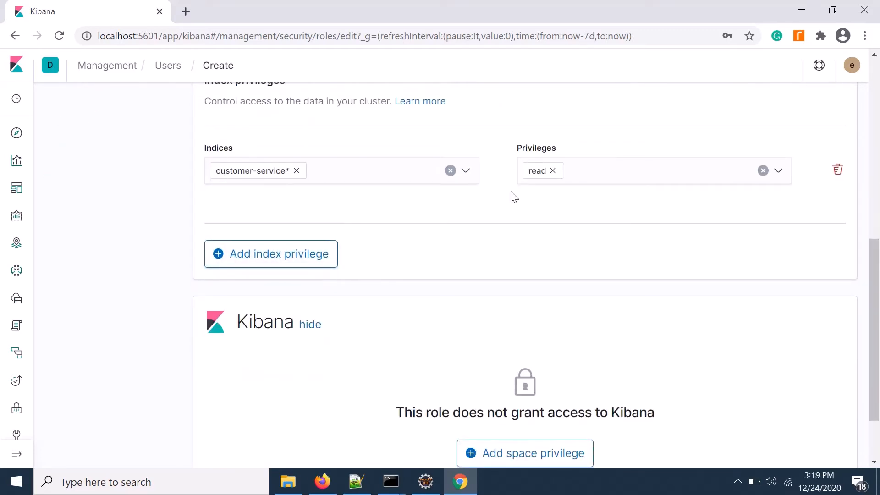
{"action": "scroll", "coordinate": [403, 229], "scroll_direction": "up", "scroll_amount": 6}
{"action": "scroll", "coordinate": [403, 224], "scroll_direction": "down", "scroll_amount": 5}
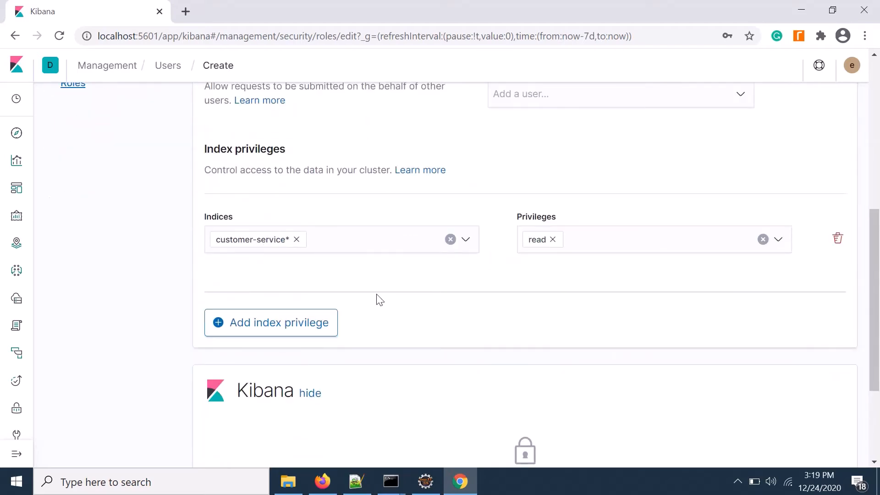
{"action": "scroll", "coordinate": [379, 298], "scroll_direction": "down", "scroll_amount": 3}
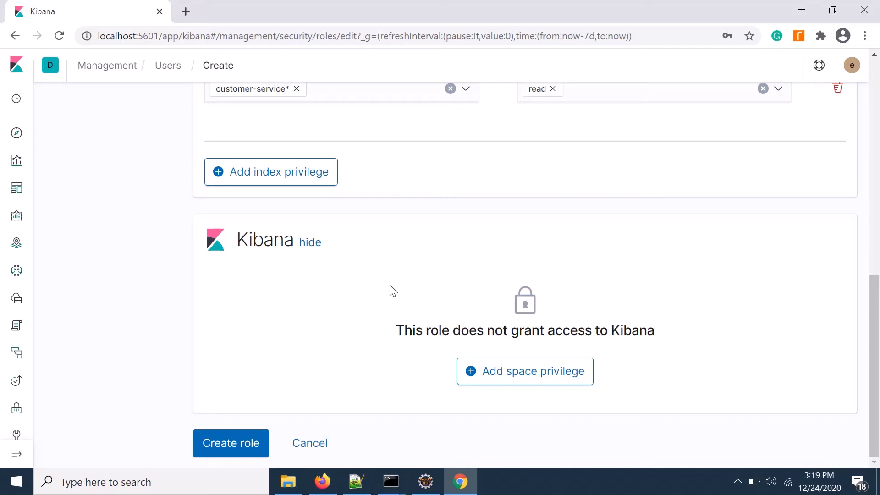
Start a Kibana space privilege for the Default space with the privilege level Custom
{"action": "left_click", "coordinate": [544, 378]}
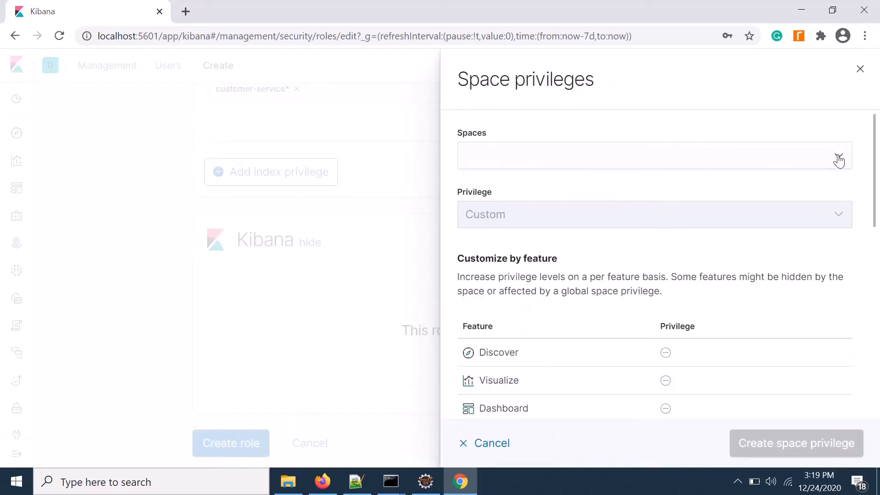
{"action": "left_click", "coordinate": [838, 156]}
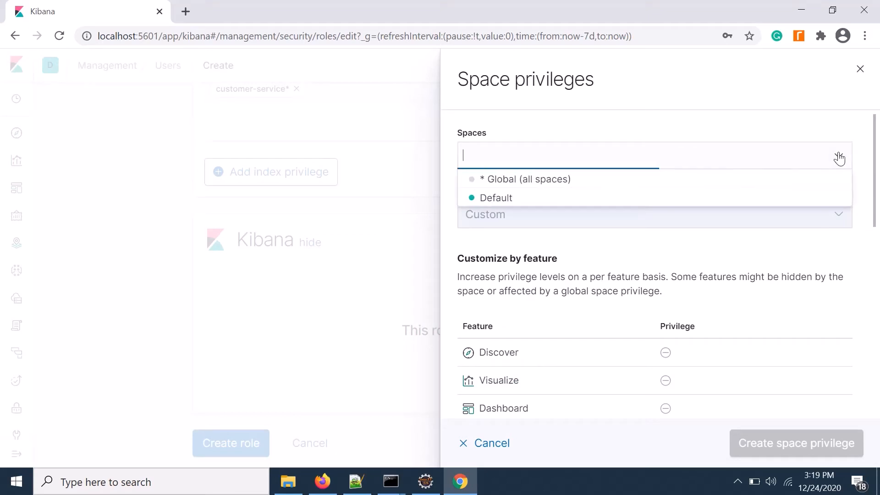
{"action": "left_click", "coordinate": [497, 198]}
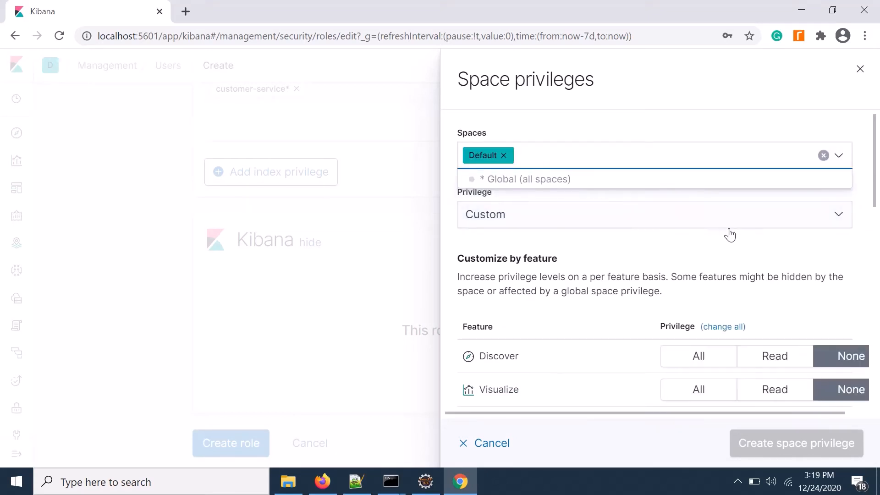
{"action": "scroll", "coordinate": [695, 315], "scroll_direction": "down", "scroll_amount": 2}
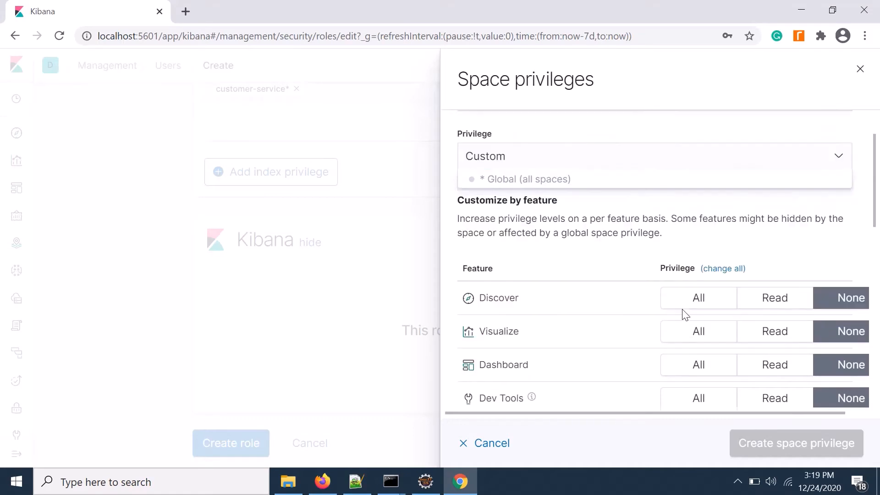
{"action": "scroll", "coordinate": [577, 321], "scroll_direction": "down", "scroll_amount": 3}
{"action": "scroll", "coordinate": [580, 319], "scroll_direction": "up", "scroll_amount": 3}
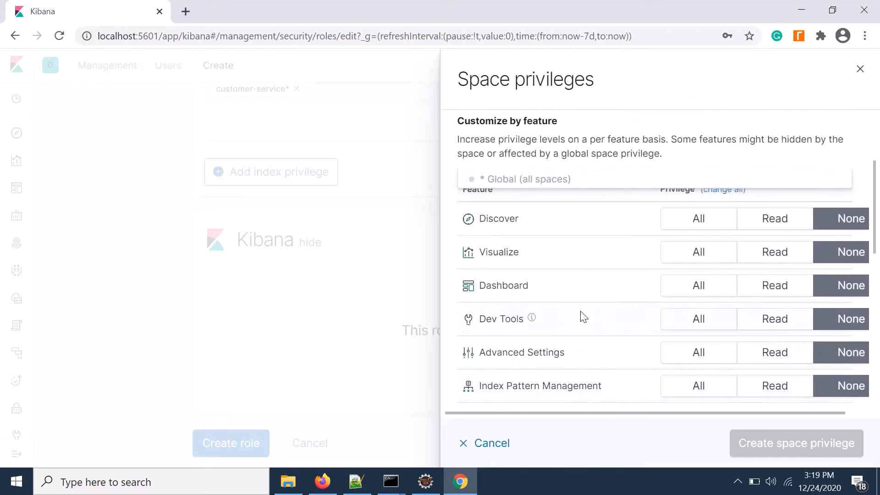
{"action": "scroll", "coordinate": [599, 312], "scroll_direction": "up", "scroll_amount": 2}
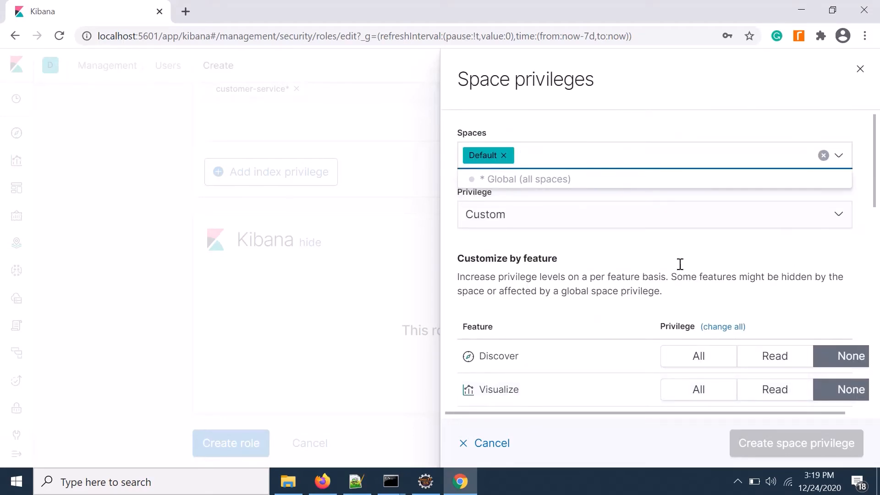
{"action": "left_click", "coordinate": [837, 216]}
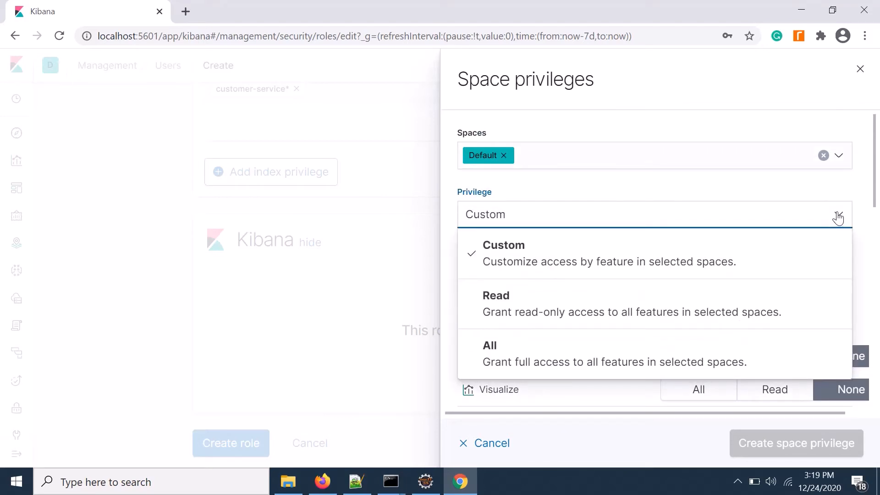
{"action": "left_click", "coordinate": [623, 255]}
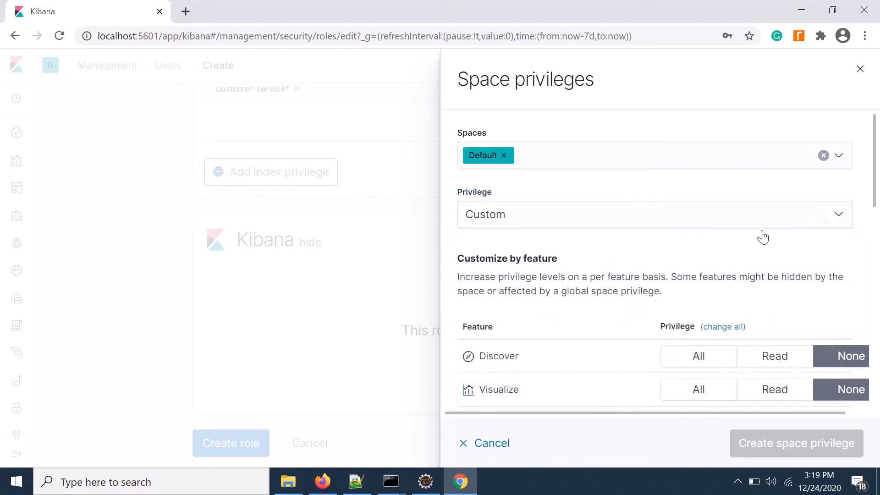
Grant Read access to the Discover, Visualize and Dashboard features in the space privilege
{"action": "scroll", "coordinate": [590, 267], "scroll_direction": "down", "scroll_amount": 3}
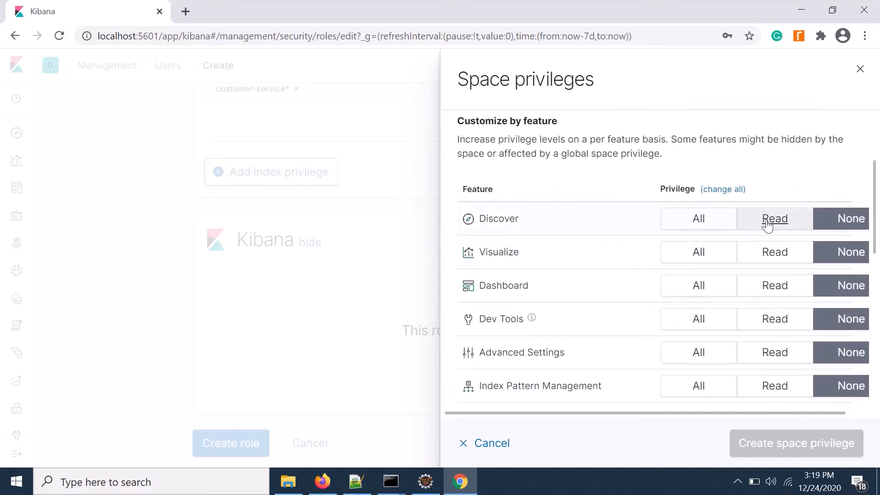
{"action": "left_click", "coordinate": [767, 224]}
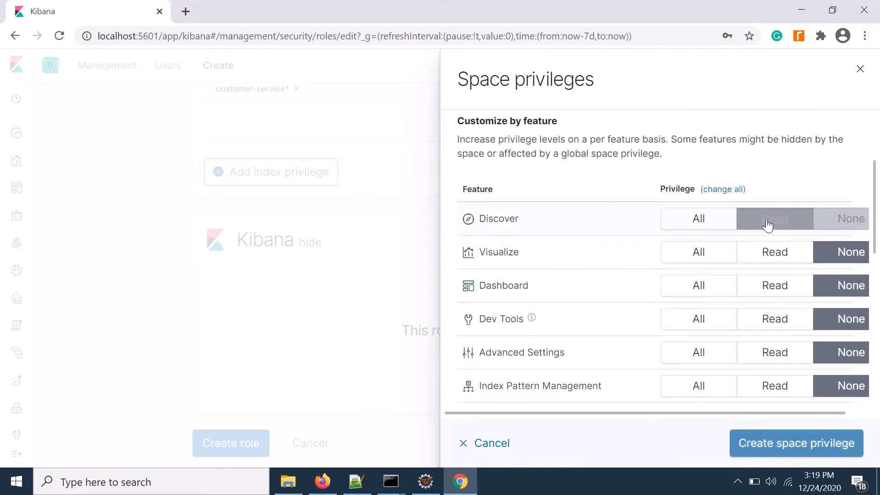
{"action": "left_click", "coordinate": [766, 258]}
{"action": "left_click", "coordinate": [778, 290]}
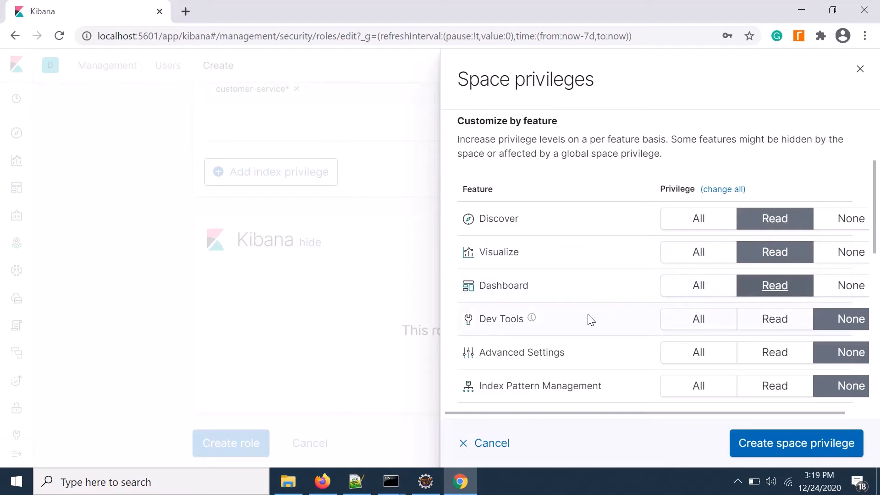
Review the remaining feature privileges, then add the space privilege and save the new role
{"action": "scroll", "coordinate": [587, 318], "scroll_direction": "down", "scroll_amount": 3}
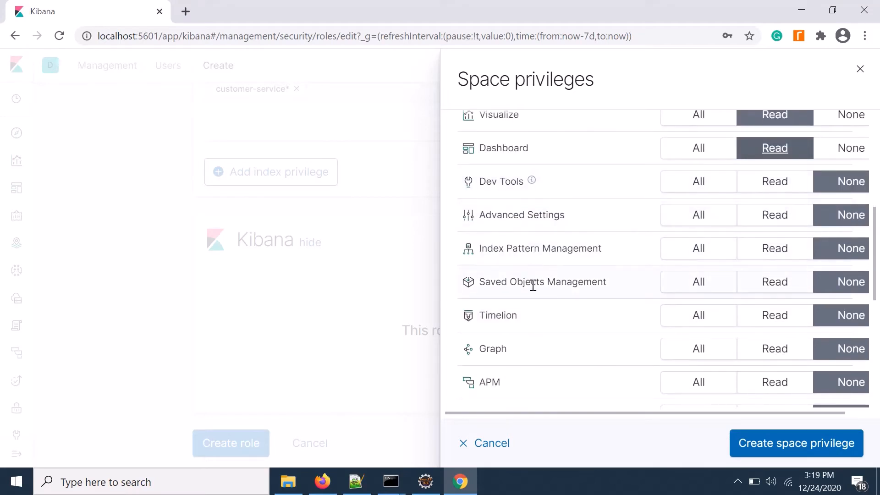
{"action": "scroll", "coordinate": [535, 303], "scroll_direction": "down", "scroll_amount": 4}
{"action": "scroll", "coordinate": [540, 321], "scroll_direction": "down", "scroll_amount": 2}
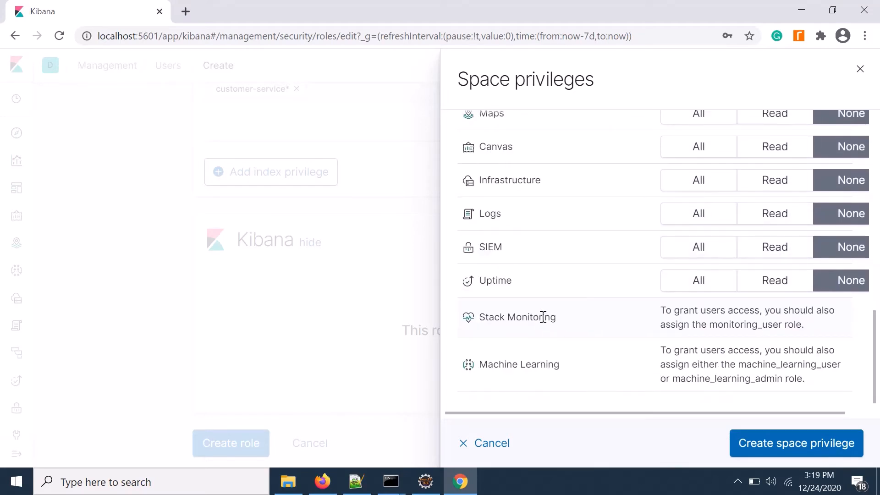
{"action": "scroll", "coordinate": [576, 306], "scroll_direction": "up", "scroll_amount": 8}
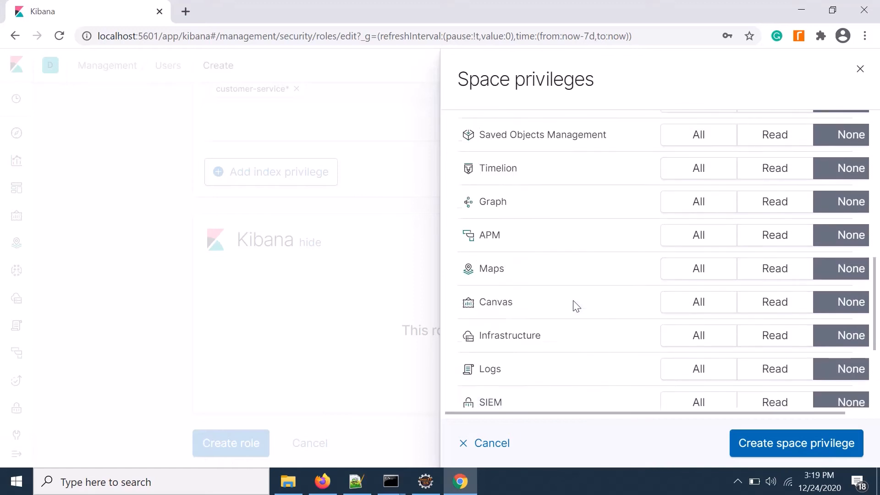
{"action": "scroll", "coordinate": [575, 303], "scroll_direction": "up", "scroll_amount": 3}
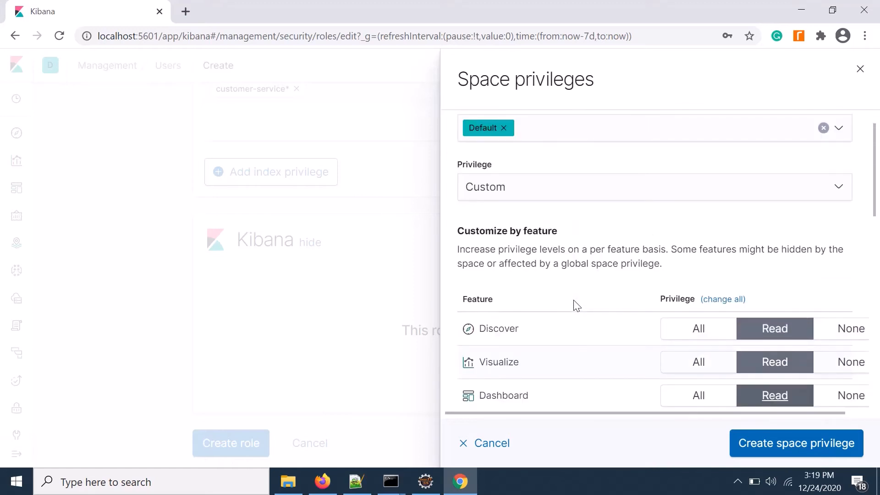
{"action": "scroll", "coordinate": [592, 304], "scroll_direction": "down", "scroll_amount": 3}
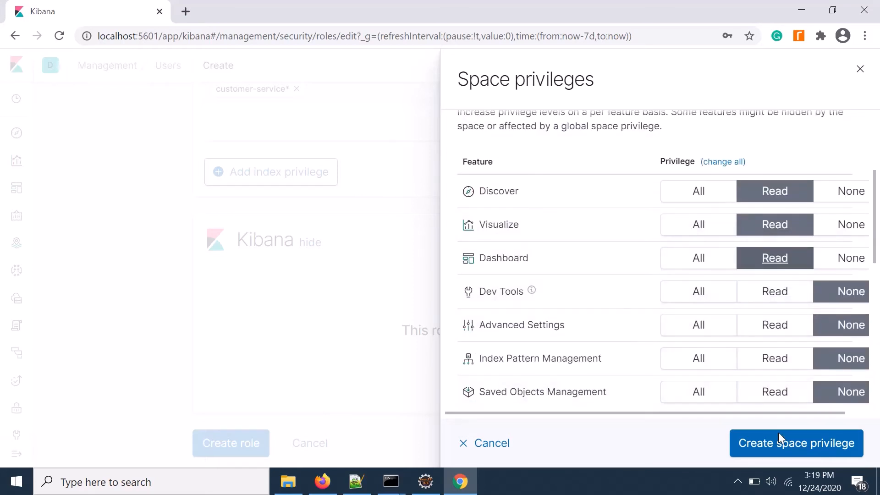
{"action": "left_click", "coordinate": [786, 451]}
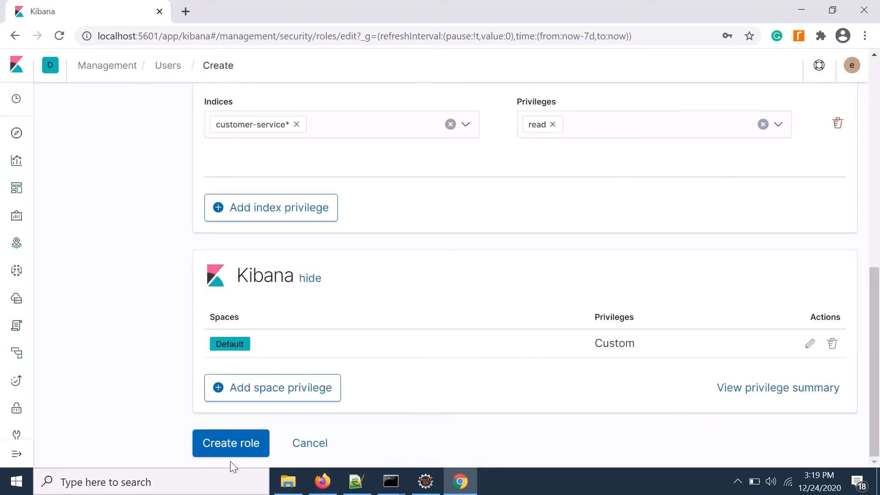
{"action": "left_click", "coordinate": [229, 447]}
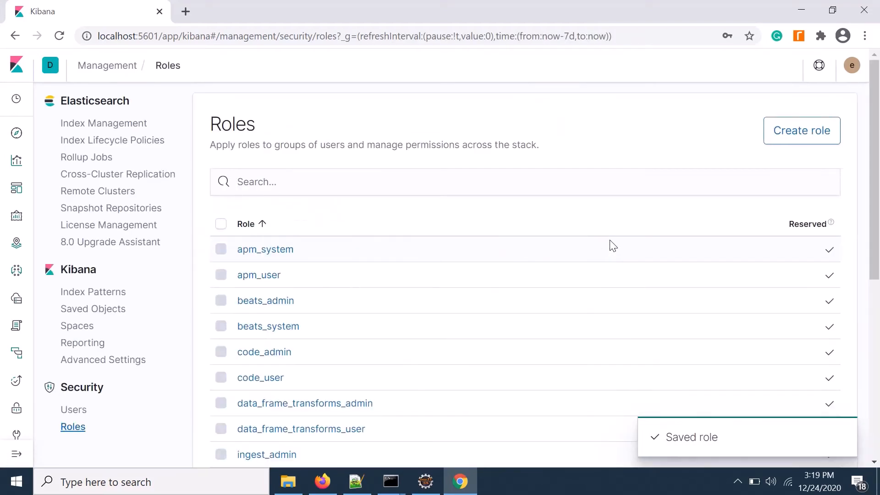
Go to the security users list and start creating a new user
{"action": "scroll", "coordinate": [619, 250], "scroll_direction": "down", "scroll_amount": 3}
{"action": "scroll", "coordinate": [625, 256], "scroll_direction": "up", "scroll_amount": 3}
{"action": "scroll", "coordinate": [404, 303], "scroll_direction": "down", "scroll_amount": 1}
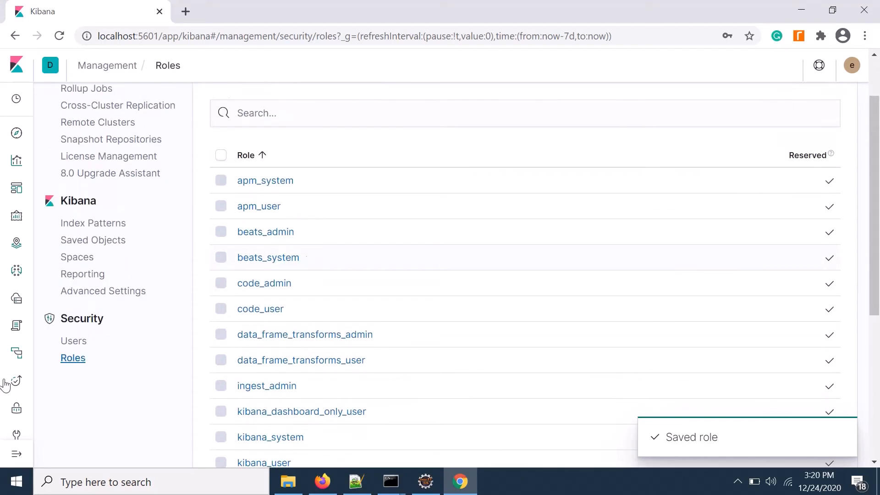
{"action": "left_click", "coordinate": [69, 345]}
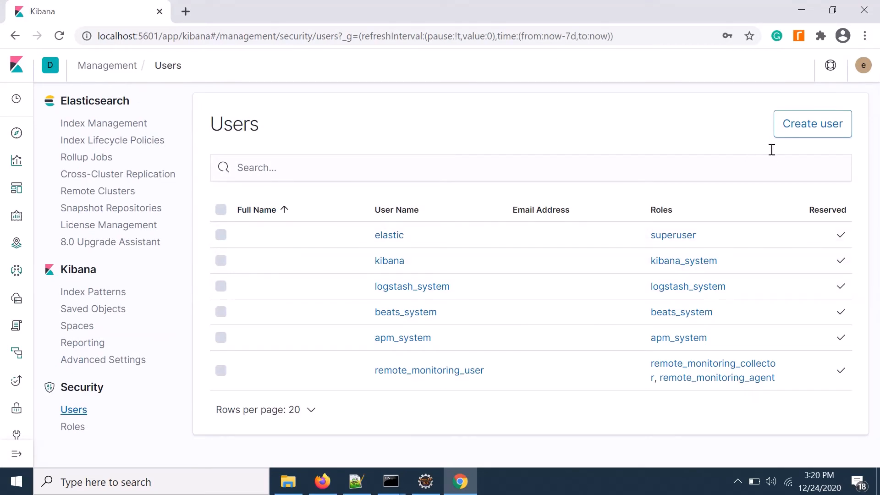
{"action": "left_click", "coordinate": [786, 132]}
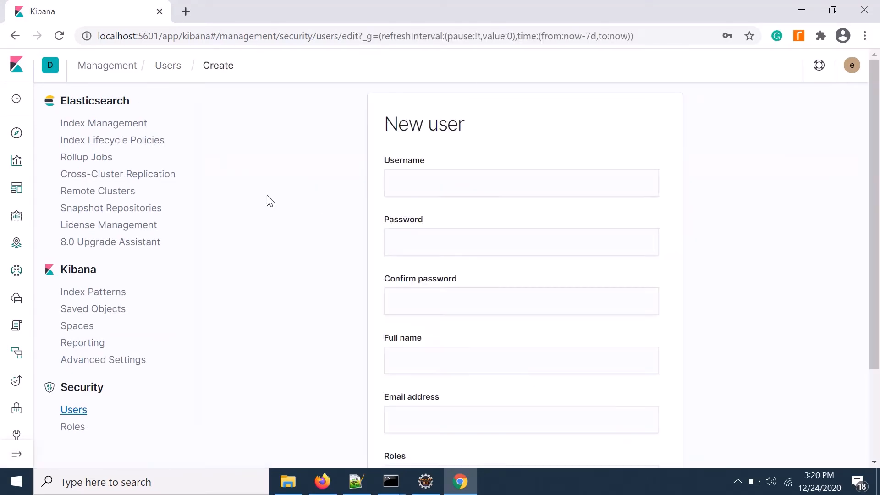
Enter myreadonlyuser as the new user's username
{"action": "left_click", "coordinate": [412, 185]}
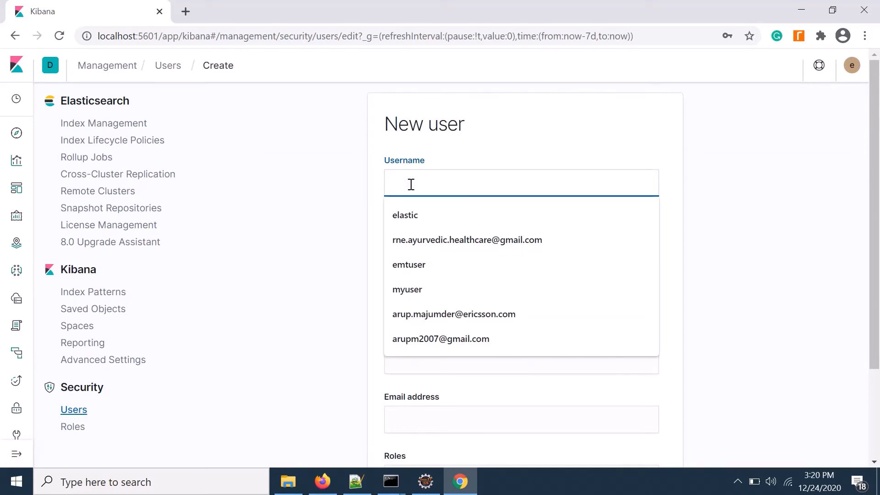
{"action": "type", "text": "my"}
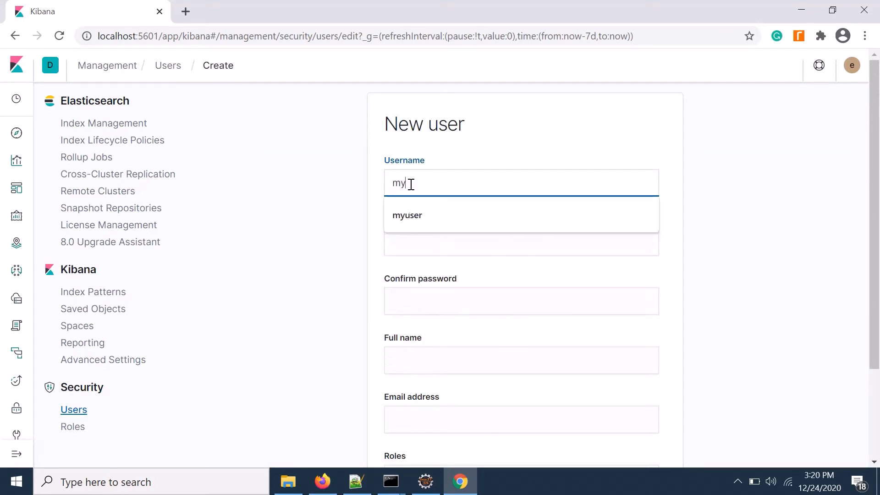
{"action": "type", "text": "readonlu"}
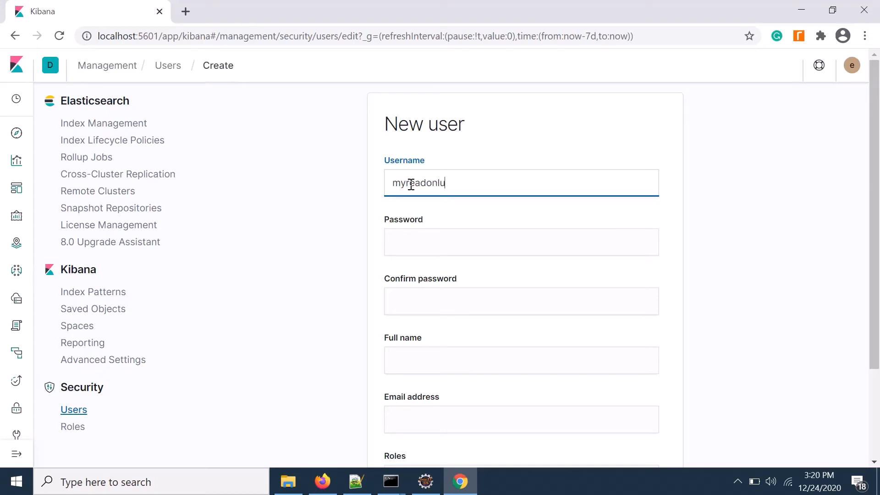
{"action": "key", "text": "BackSpace"}
{"action": "type", "text": "yuser"}
{"action": "left_click", "coordinate": [447, 181]}
{"action": "key", "text": "BackSpace"}
{"action": "type", "text": "y"}
Fill in the new user's password and enter the same password in the confirmation field
{"action": "double_click", "coordinate": [439, 184]}
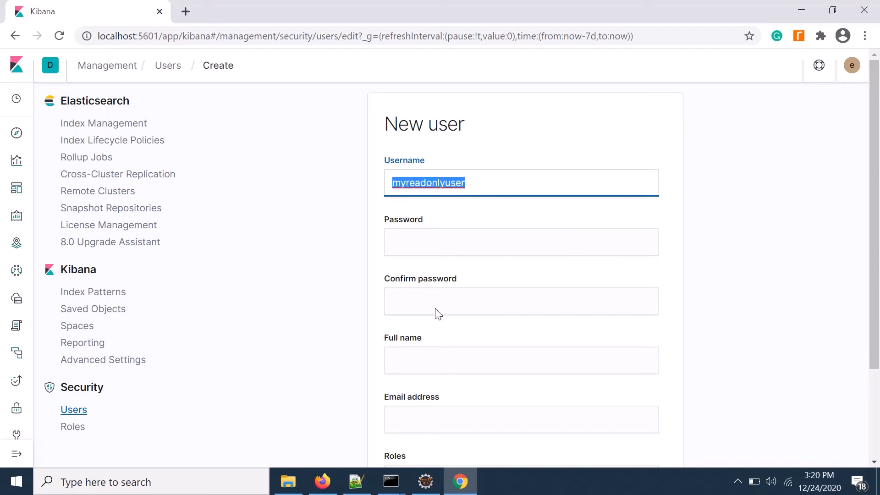
{"action": "scroll", "coordinate": [364, 318], "scroll_direction": "down", "scroll_amount": 2}
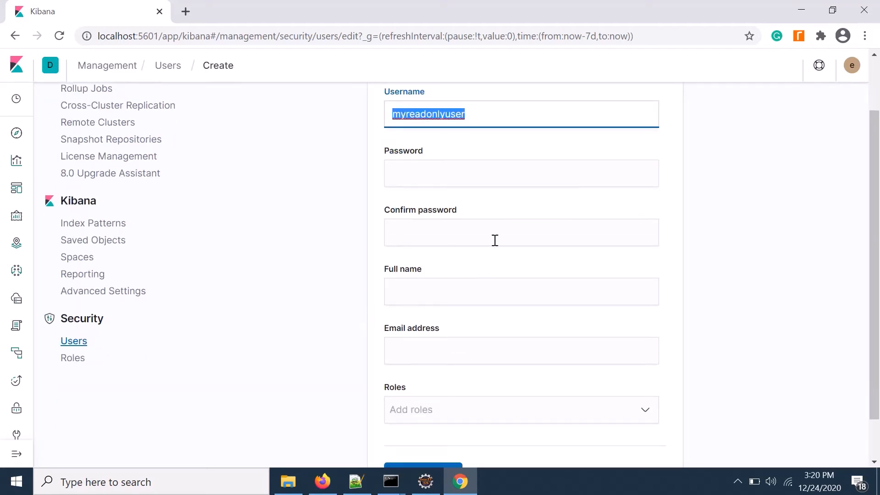
{"action": "left_click", "coordinate": [429, 176]}
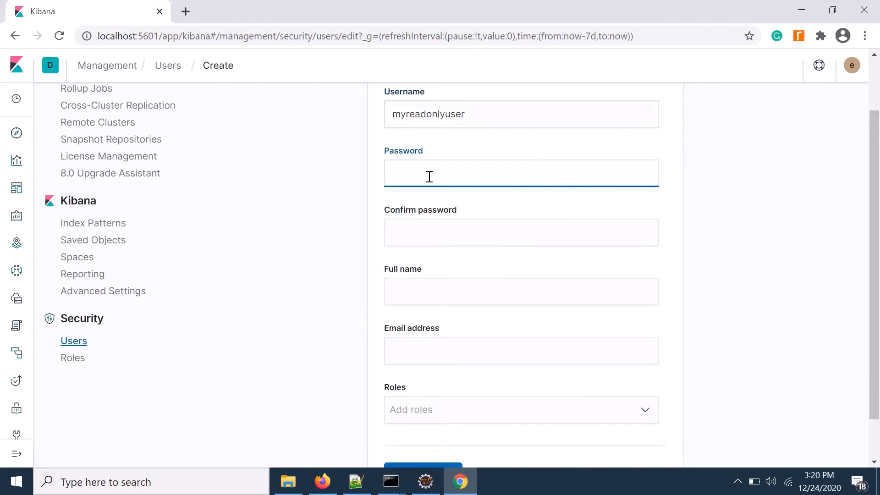
{"action": "key", "text": "ctrl+v"}
{"action": "left_click", "coordinate": [417, 227]}
{"action": "key", "text": "ctrl+v"}
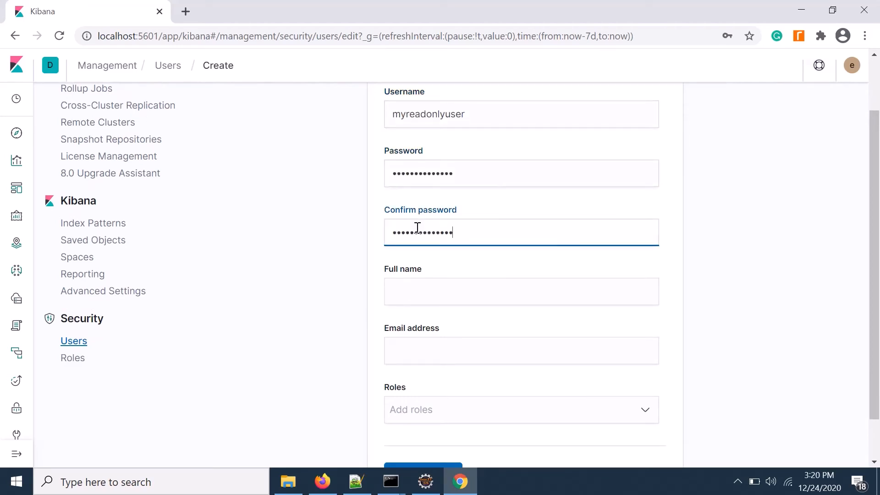
Assign the my_readonly_role role to the new user, leaving the full name and email address empty
{"action": "scroll", "coordinate": [341, 296], "scroll_direction": "down", "scroll_amount": 1}
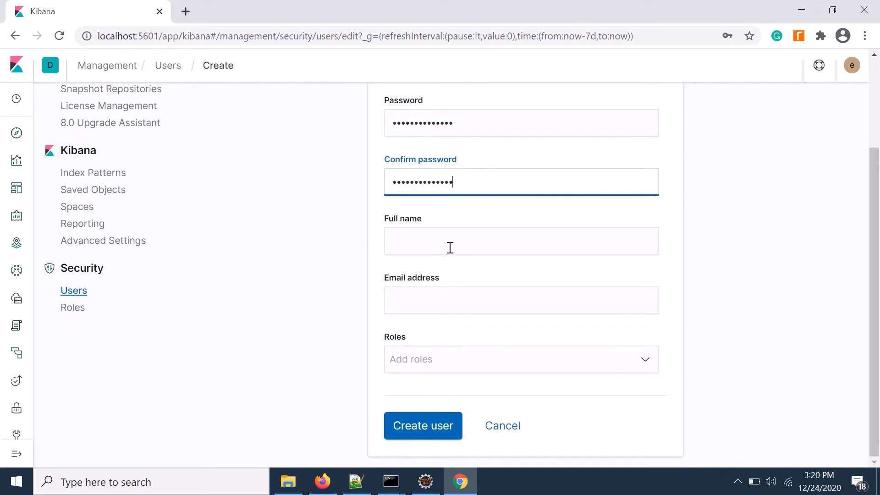
{"action": "left_click", "coordinate": [644, 364]}
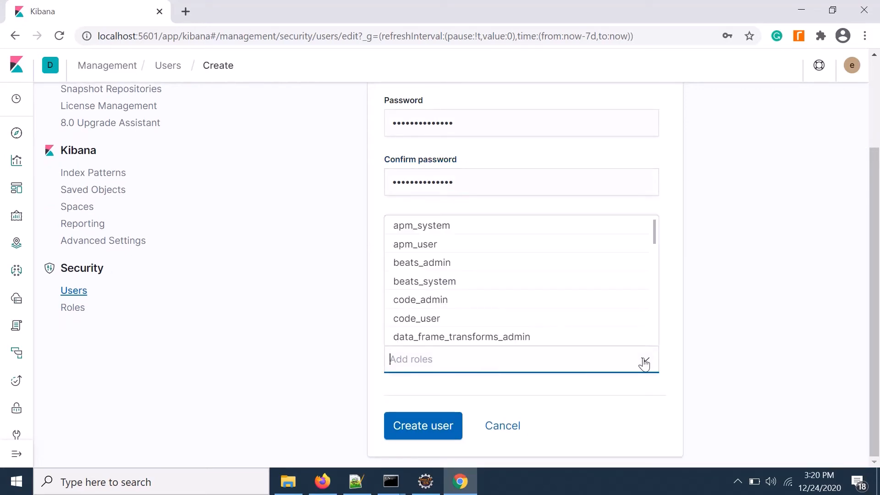
{"action": "type", "text": "my"}
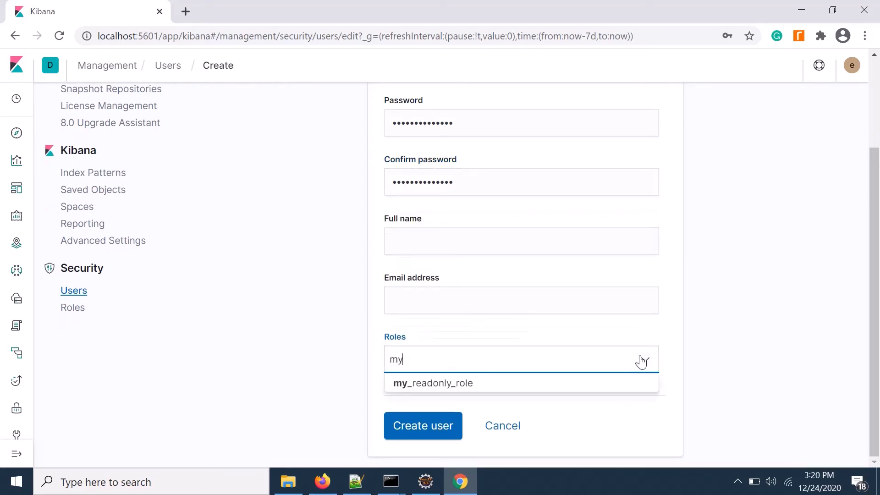
{"action": "left_click", "coordinate": [435, 384]}
{"action": "left_click", "coordinate": [757, 270]}
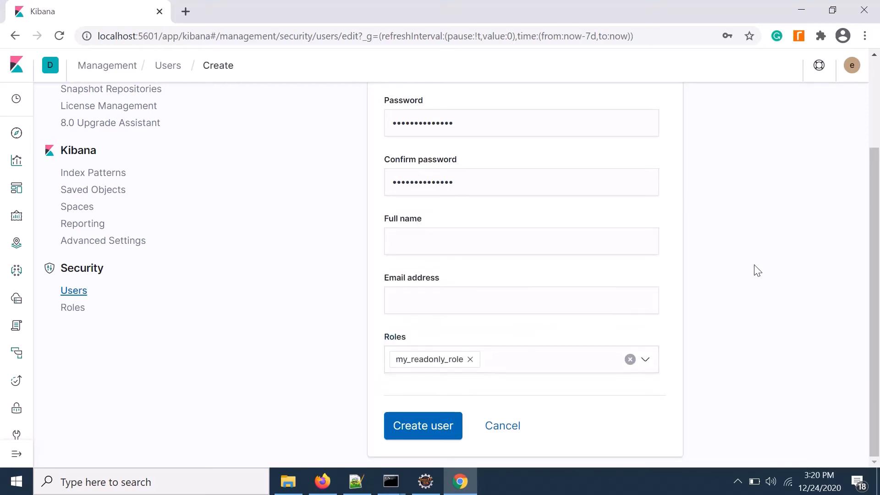
Create the user and dismiss the browser's offer to save the password
{"action": "left_click", "coordinate": [425, 431]}
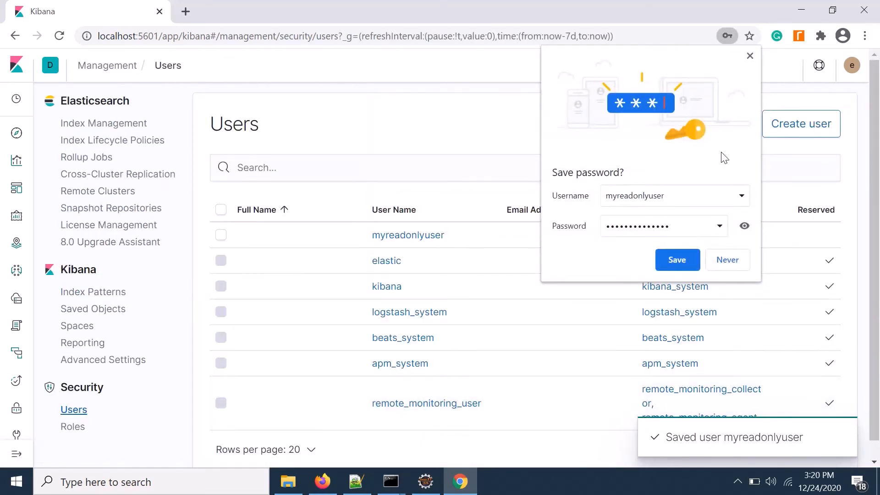
{"action": "left_click", "coordinate": [751, 55]}
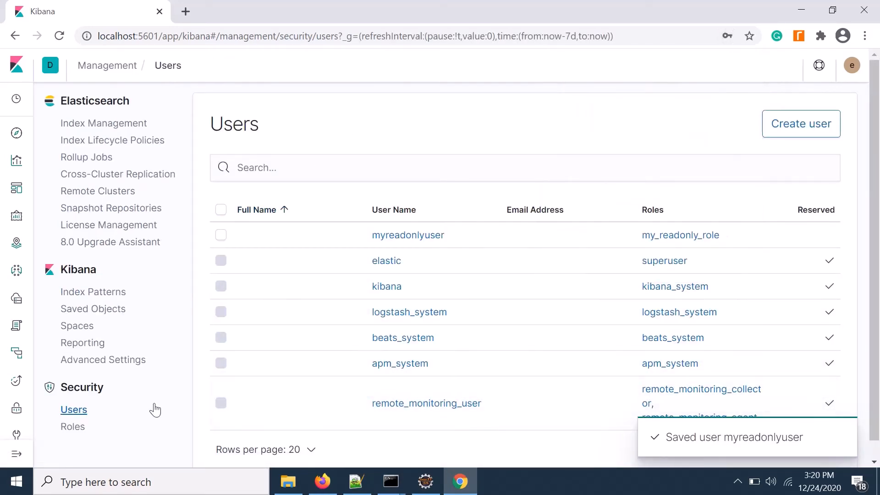
{"action": "scroll", "coordinate": [128, 421], "scroll_direction": "down", "scroll_amount": 1}
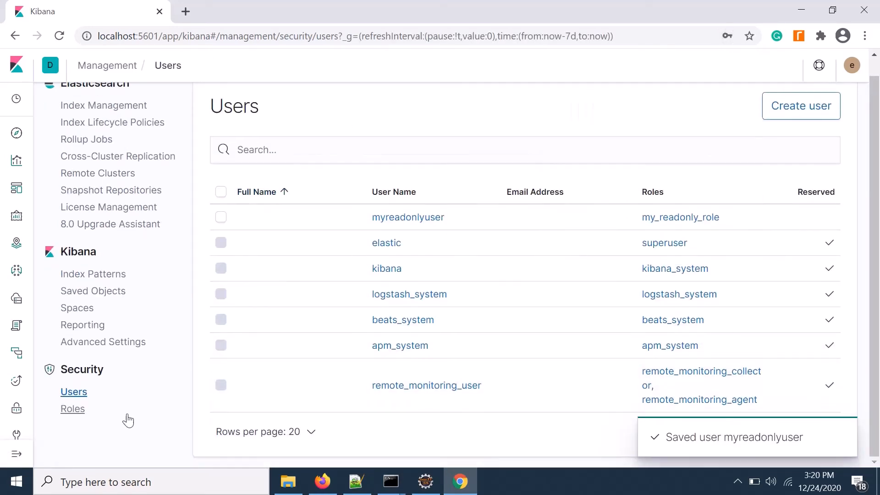
Open a new role form and examine its cluster, Run As, index and Kibana space privilege settings
{"action": "left_click", "coordinate": [72, 415]}
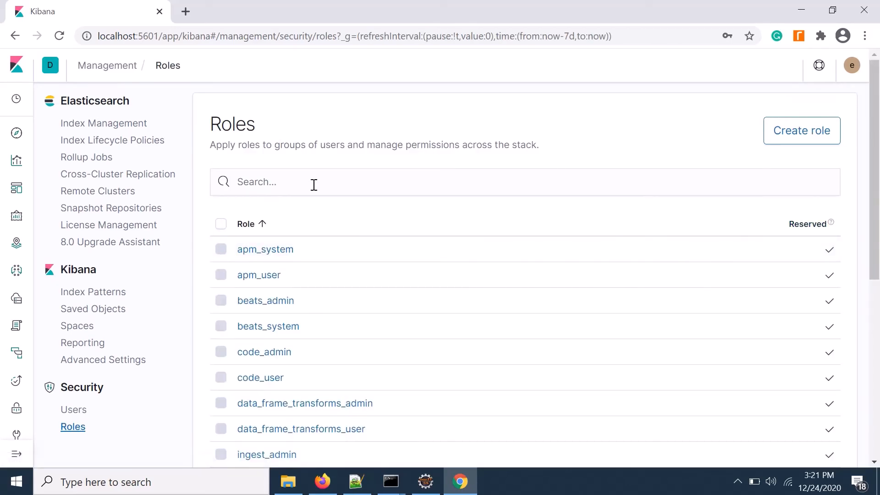
{"action": "left_click", "coordinate": [798, 137]}
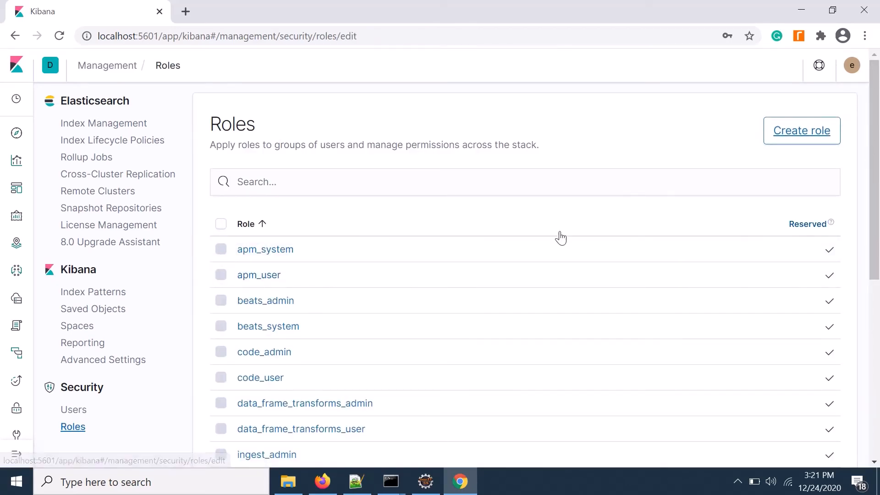
{"action": "scroll", "coordinate": [467, 366], "scroll_direction": "down", "scroll_amount": 4}
{"action": "scroll", "coordinate": [472, 353], "scroll_direction": "down", "scroll_amount": 5}
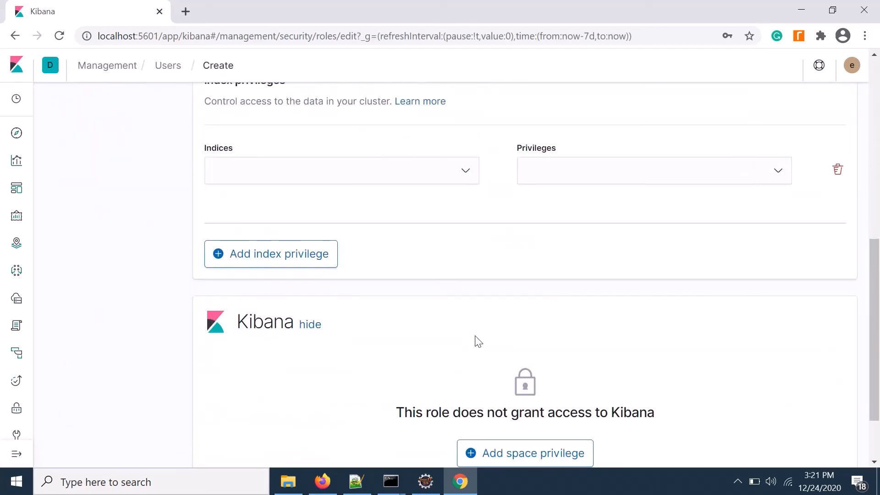
{"action": "scroll", "coordinate": [489, 326], "scroll_direction": "down", "scroll_amount": 2}
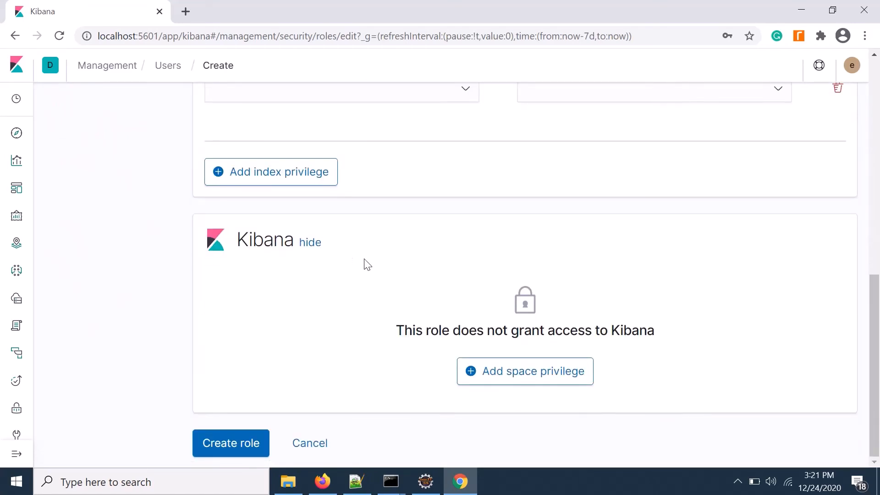
{"action": "scroll", "coordinate": [434, 306], "scroll_direction": "up", "scroll_amount": 7}
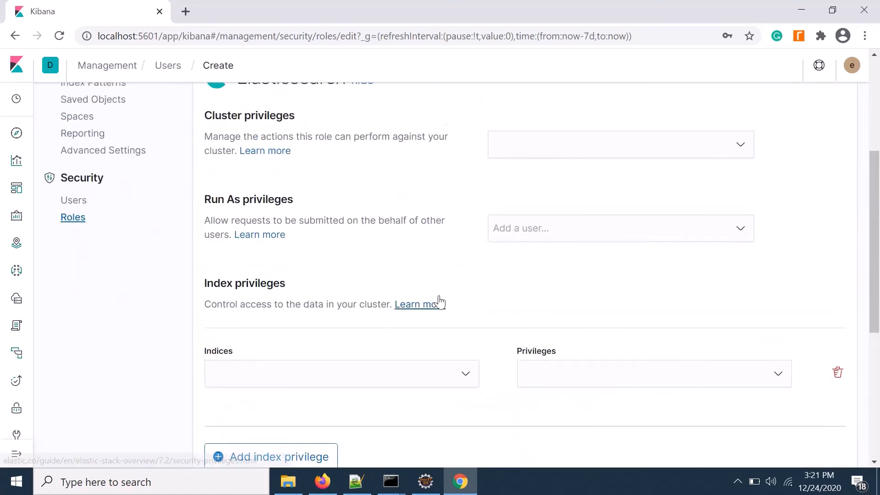
{"action": "scroll", "coordinate": [442, 299], "scroll_direction": "down", "scroll_amount": 7}
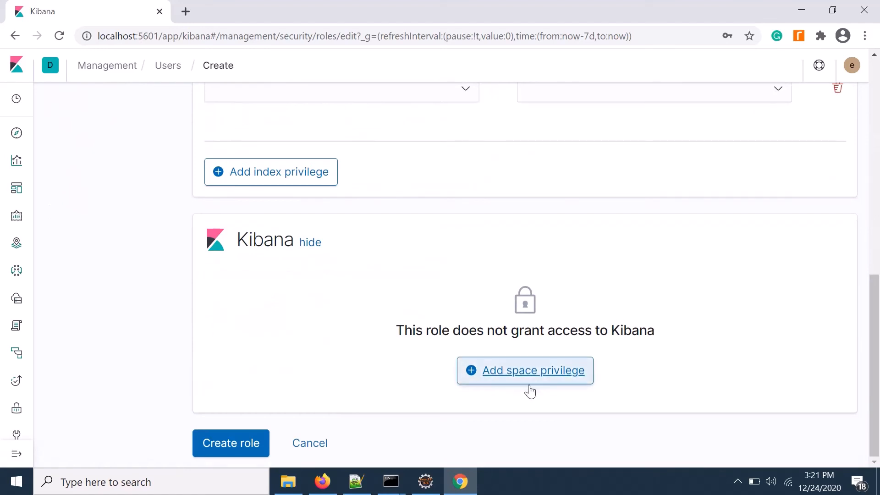
{"action": "scroll", "coordinate": [454, 273], "scroll_direction": "up", "scroll_amount": 3}
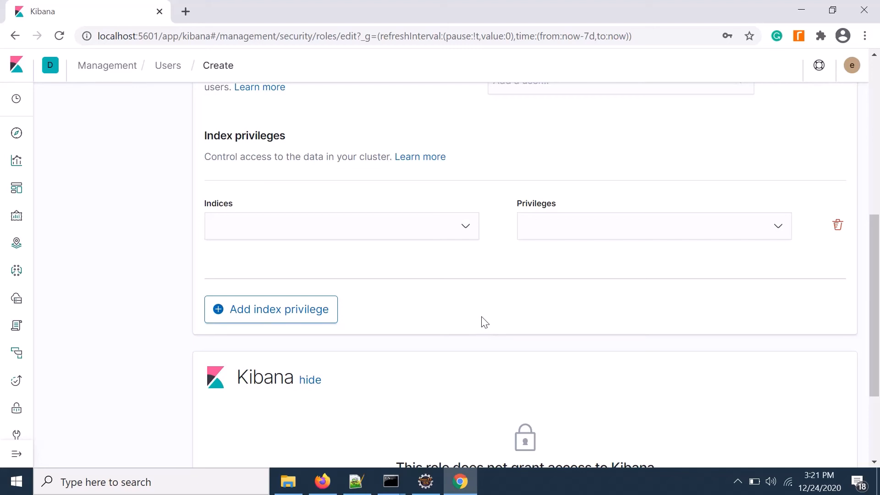
{"action": "scroll", "coordinate": [484, 319], "scroll_direction": "down", "scroll_amount": 3}
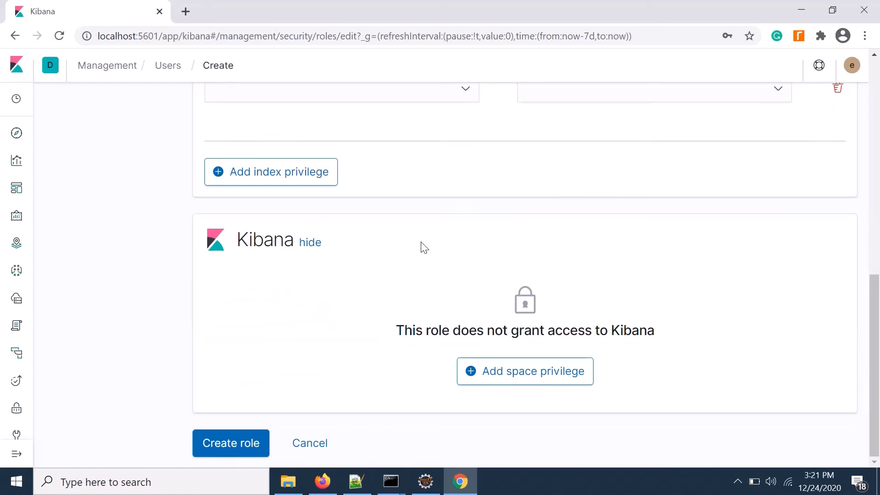
{"action": "scroll", "coordinate": [421, 250], "scroll_direction": "up", "scroll_amount": 4}
{"action": "scroll", "coordinate": [421, 255], "scroll_direction": "down", "scroll_amount": 2}
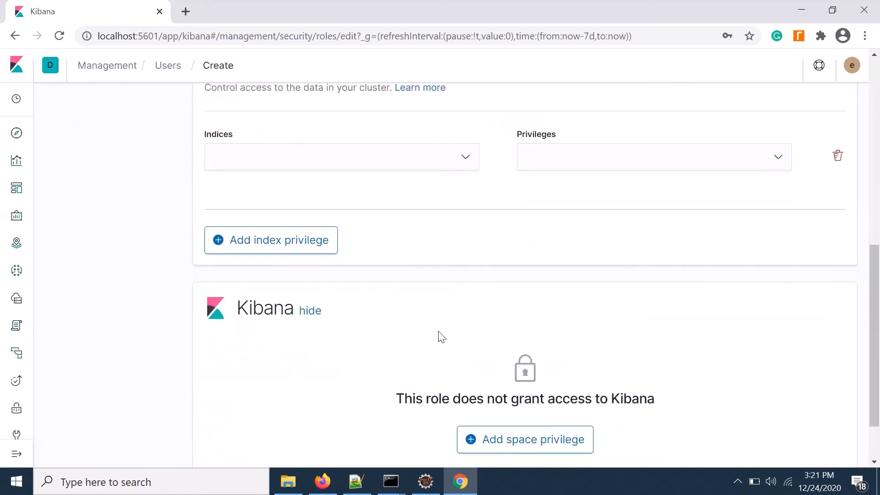
{"action": "scroll", "coordinate": [440, 337], "scroll_direction": "down", "scroll_amount": 2}
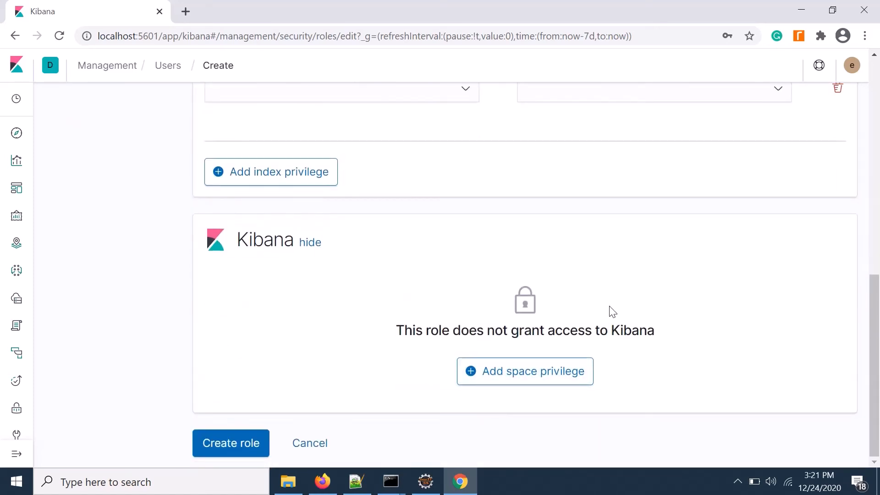
{"action": "scroll", "coordinate": [369, 243], "scroll_direction": "up", "scroll_amount": 7}
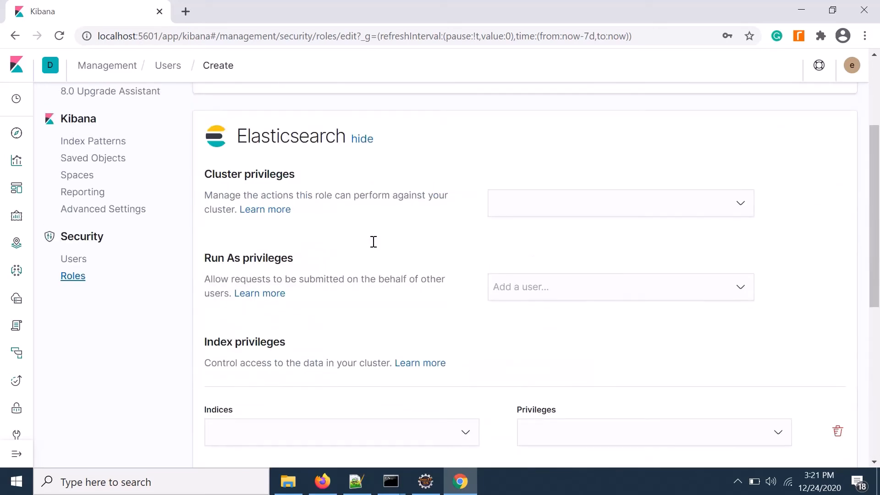
{"action": "scroll", "coordinate": [440, 222], "scroll_direction": "down", "scroll_amount": 2}
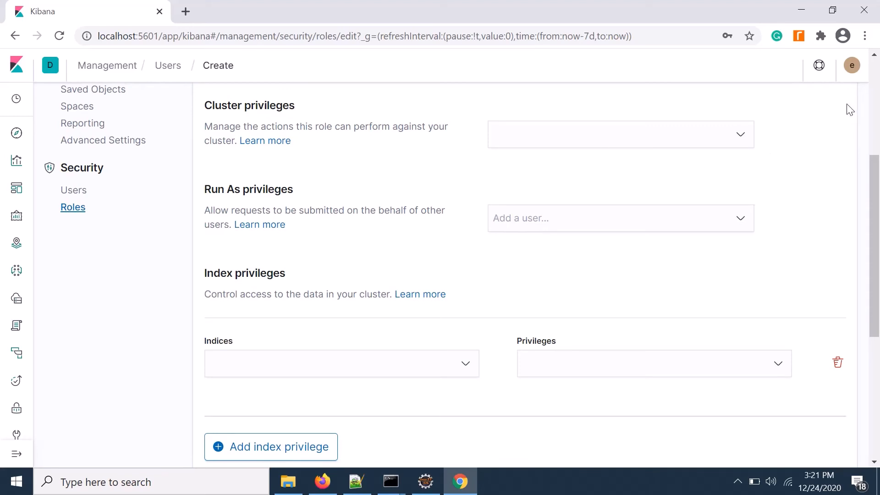
{"action": "scroll", "coordinate": [820, 145], "scroll_direction": "down", "scroll_amount": 2}
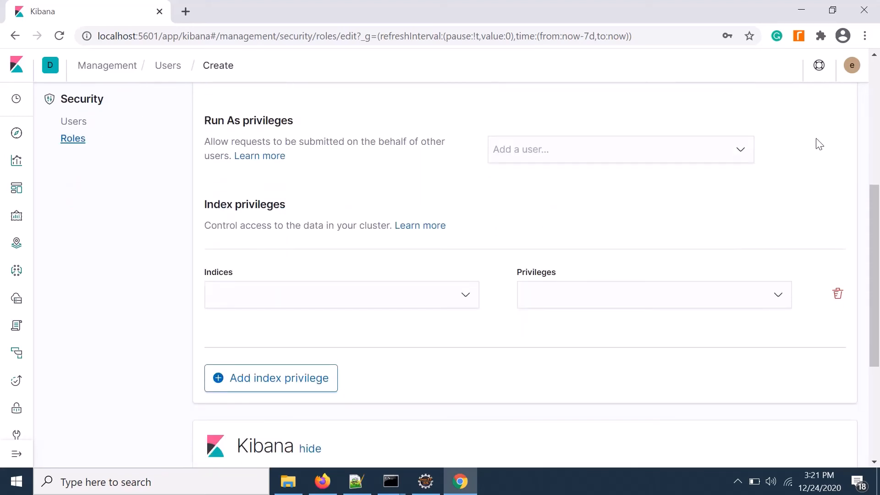
{"action": "scroll", "coordinate": [397, 172], "scroll_direction": "up", "scroll_amount": 5}
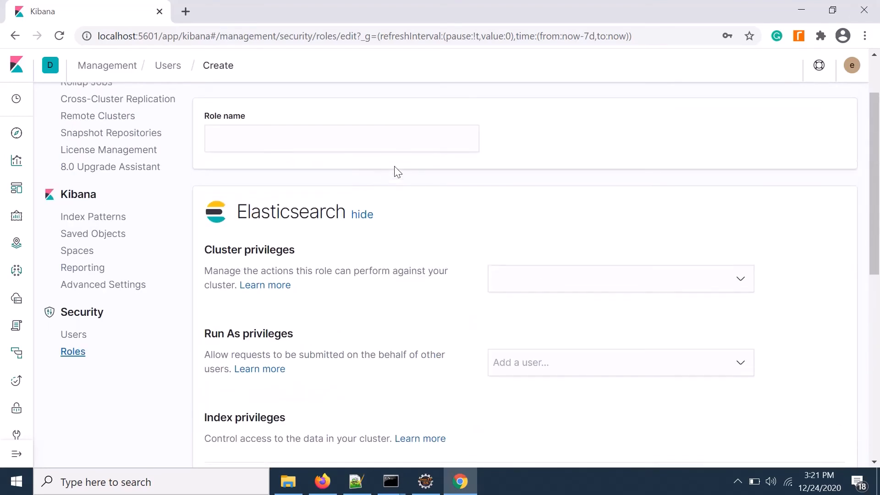
{"action": "scroll", "coordinate": [397, 172], "scroll_direction": "up", "scroll_amount": 2}
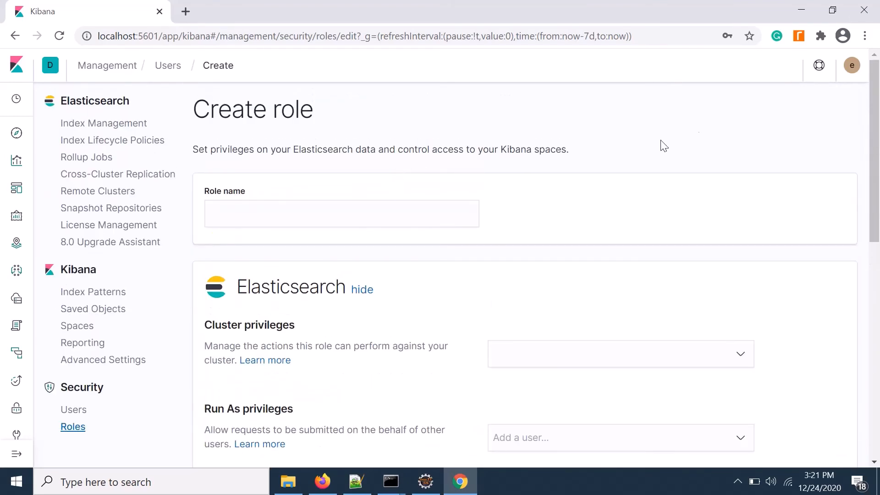
Log out of the current account and log in as myreadonlyuser with the account password, declining to save it in the browser
{"action": "left_click", "coordinate": [851, 64]}
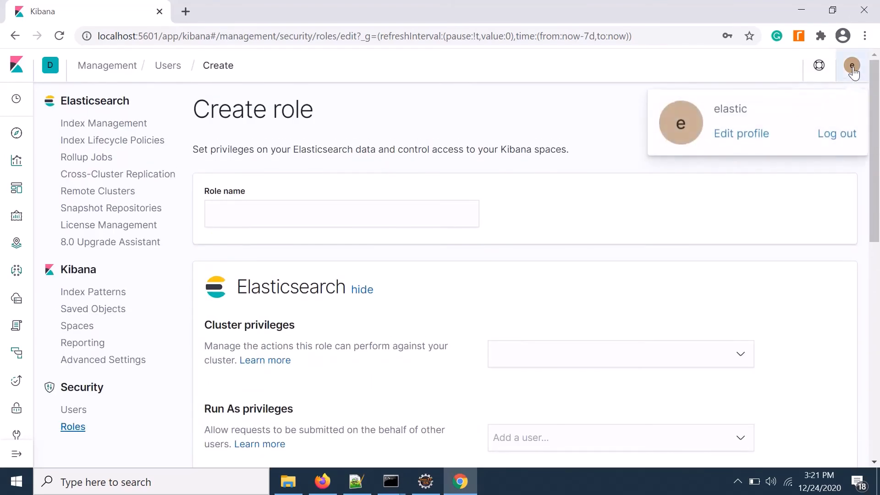
{"action": "left_click", "coordinate": [833, 134]}
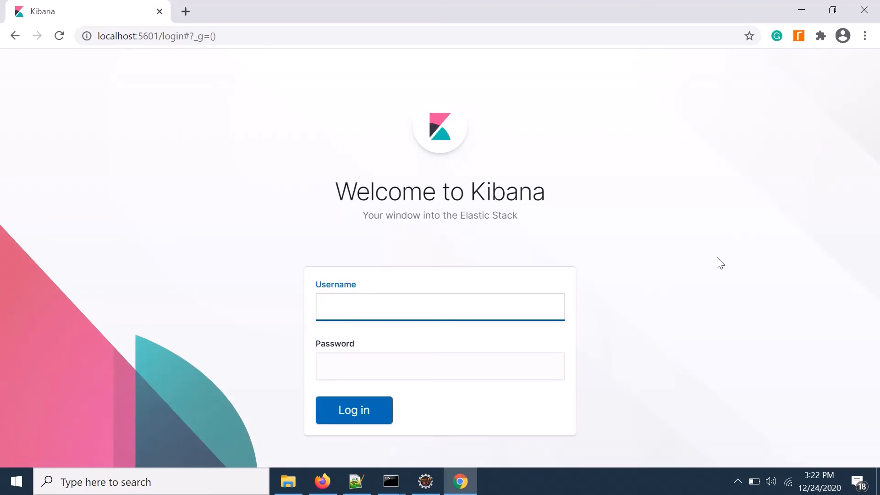
{"action": "type", "text": "myreadonlyuser"}
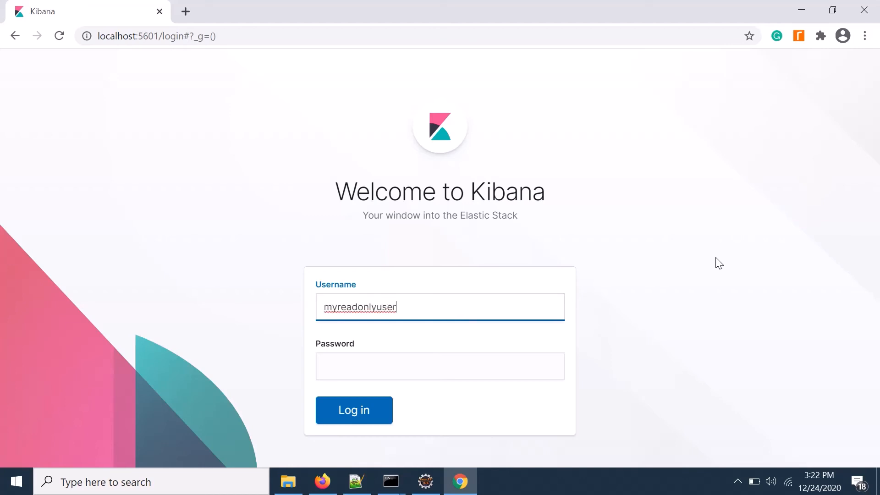
{"action": "left_click", "coordinate": [350, 366]}
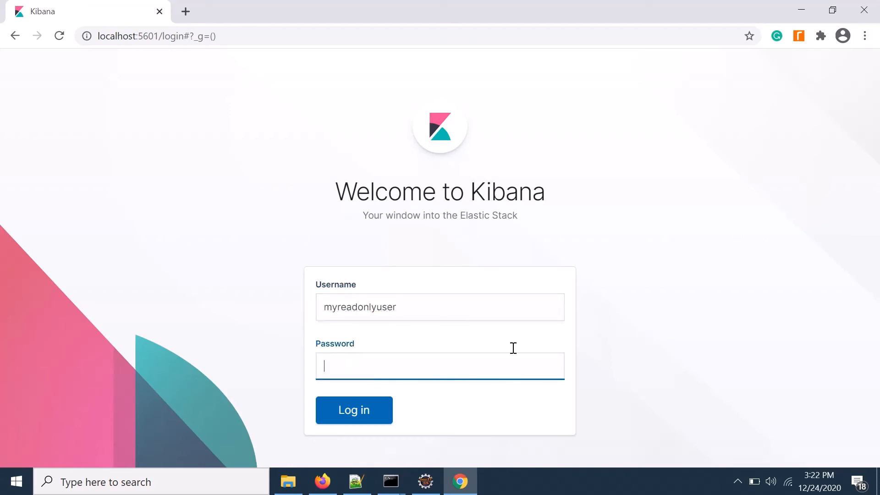
{"action": "left_click", "coordinate": [362, 422]}
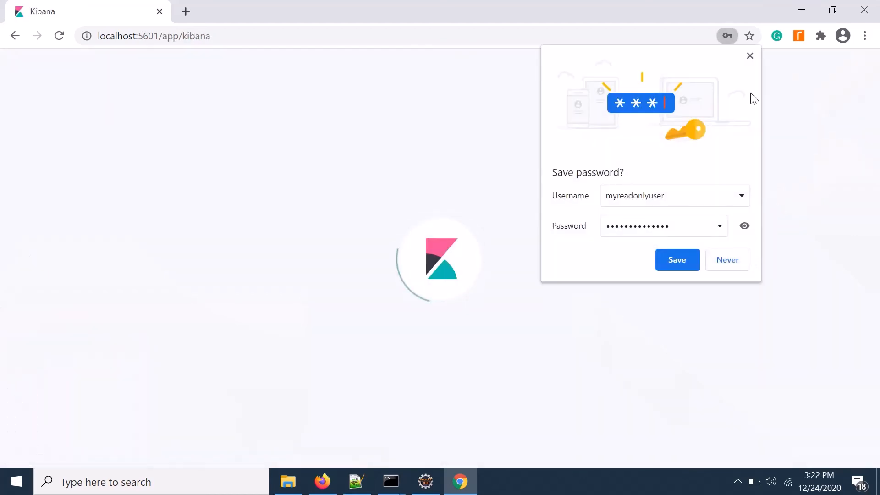
{"action": "left_click", "coordinate": [750, 55]}
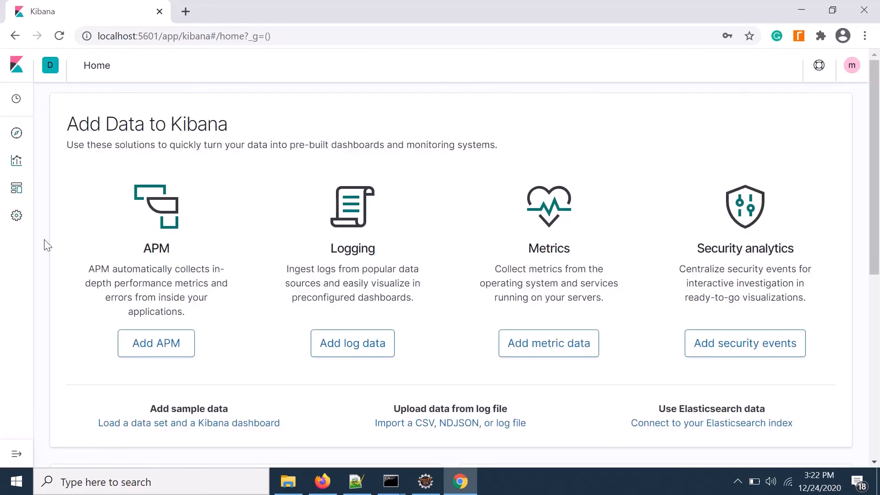
Check the read-only user's access to the Users, Spaces and Index Management pages in Management
{"action": "left_click", "coordinate": [17, 457]}
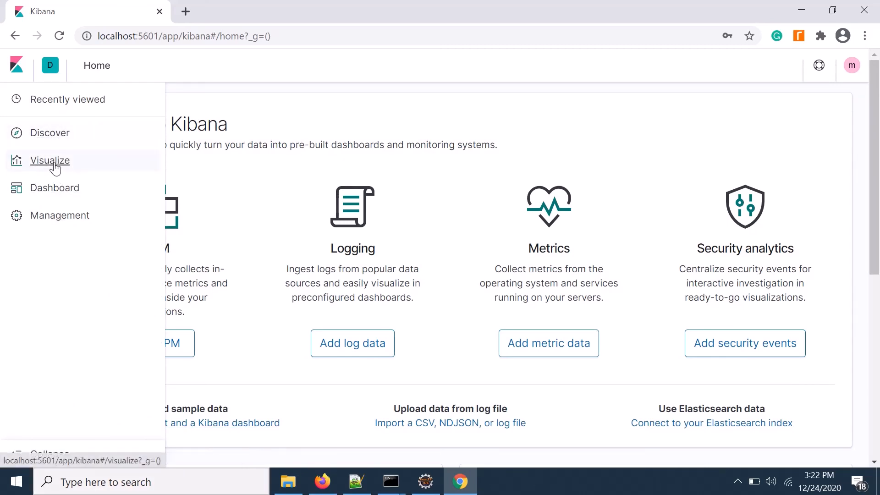
{"action": "left_click", "coordinate": [61, 219]}
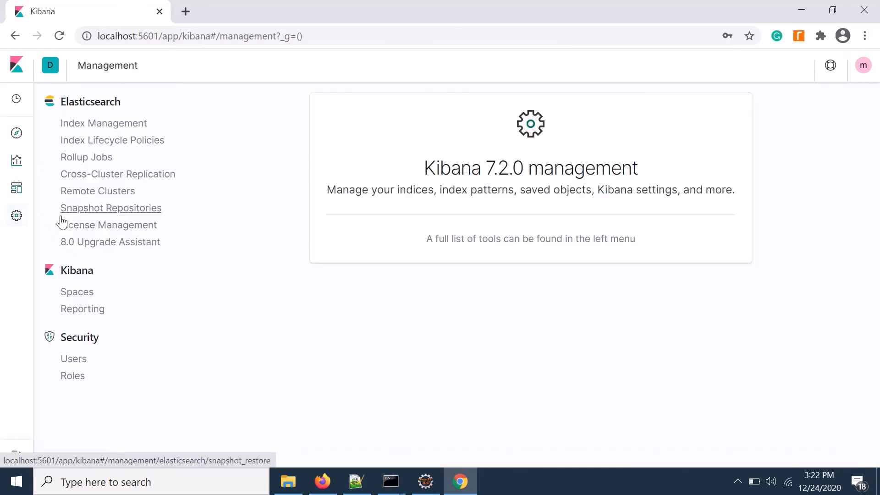
{"action": "left_click", "coordinate": [79, 363]}
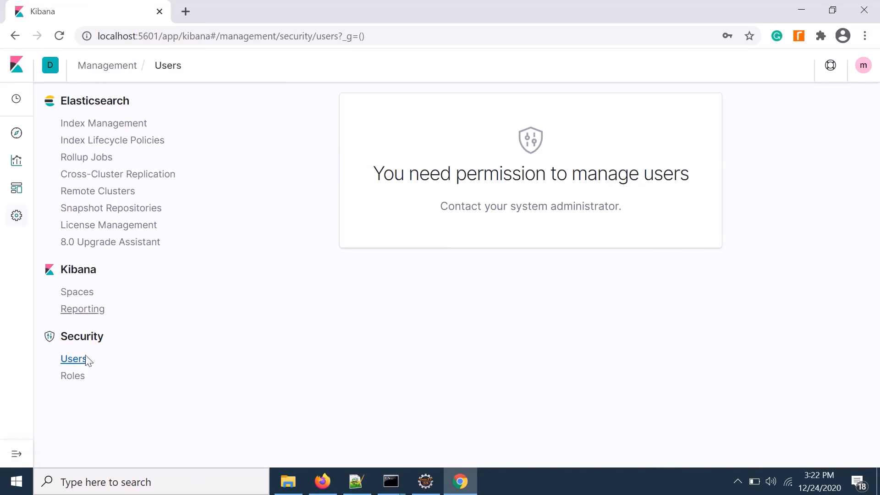
{"action": "left_click", "coordinate": [77, 295]}
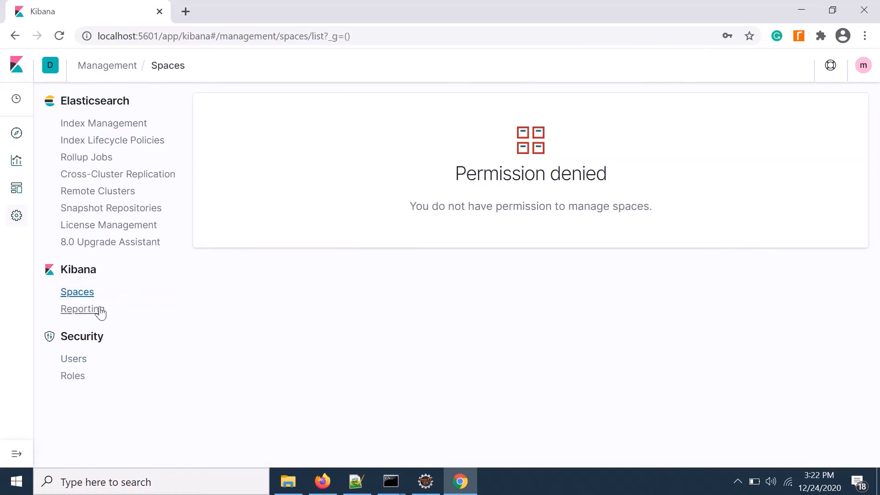
{"action": "left_click", "coordinate": [104, 125]}
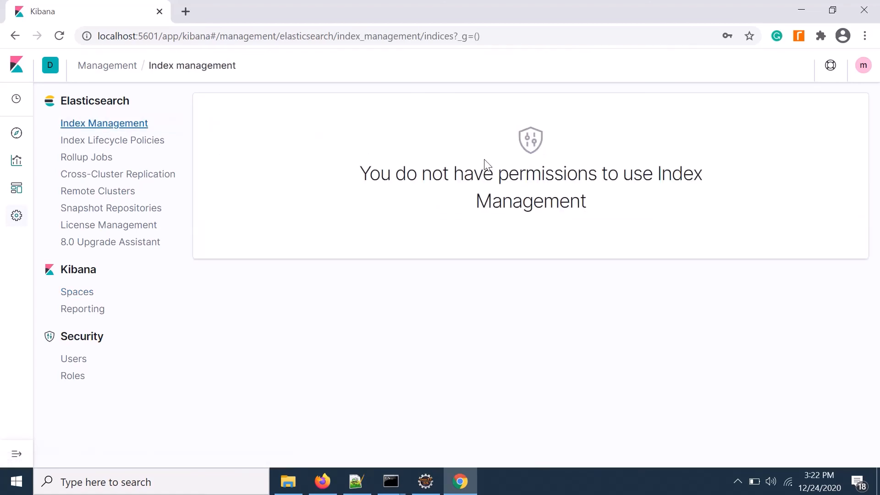
{"action": "left_click_drag", "start_coordinate": [374, 174], "coordinate": [628, 206]}
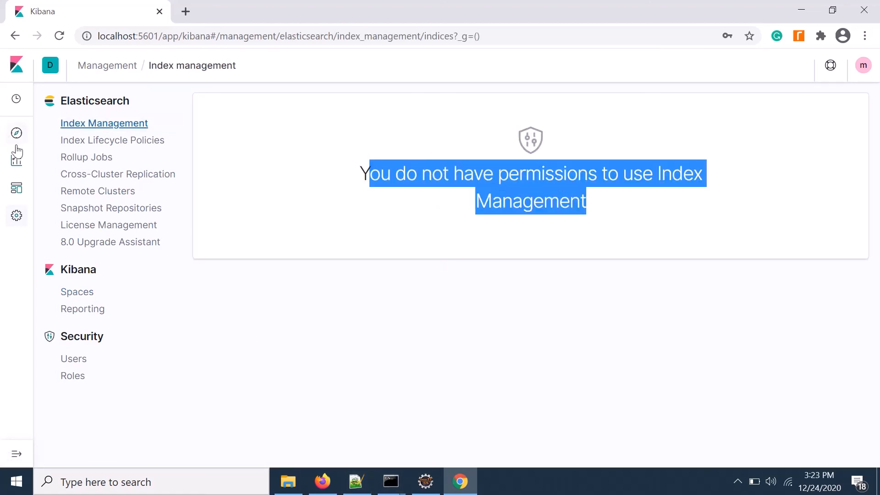
Set the time range to Last 7 days in Discover and look through the customer-service* log entries
{"action": "left_click", "coordinate": [18, 456]}
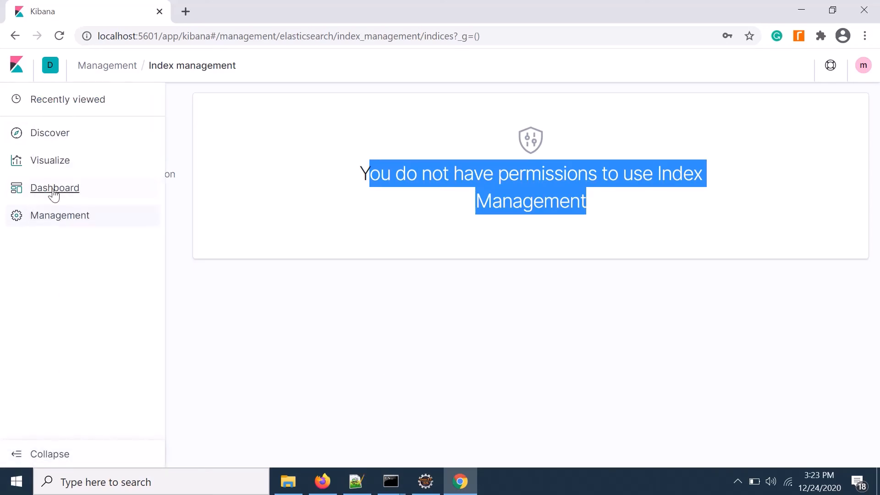
{"action": "left_click", "coordinate": [50, 134]}
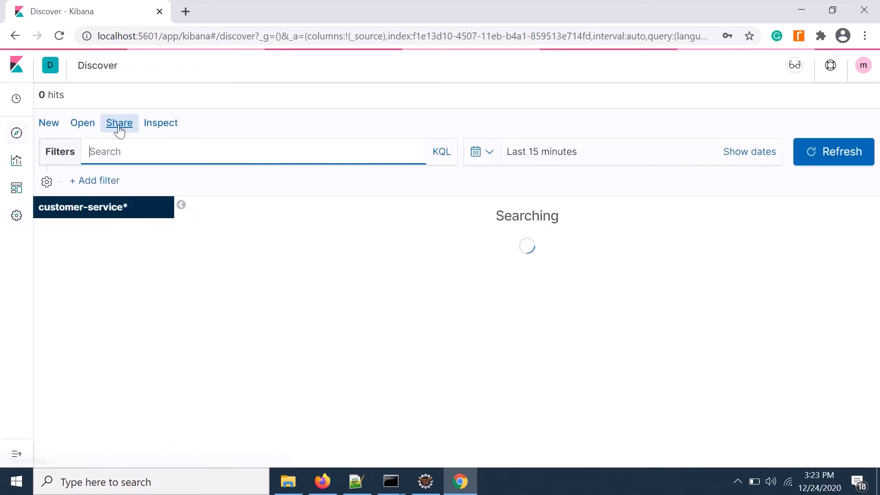
{"action": "left_click", "coordinate": [487, 154]}
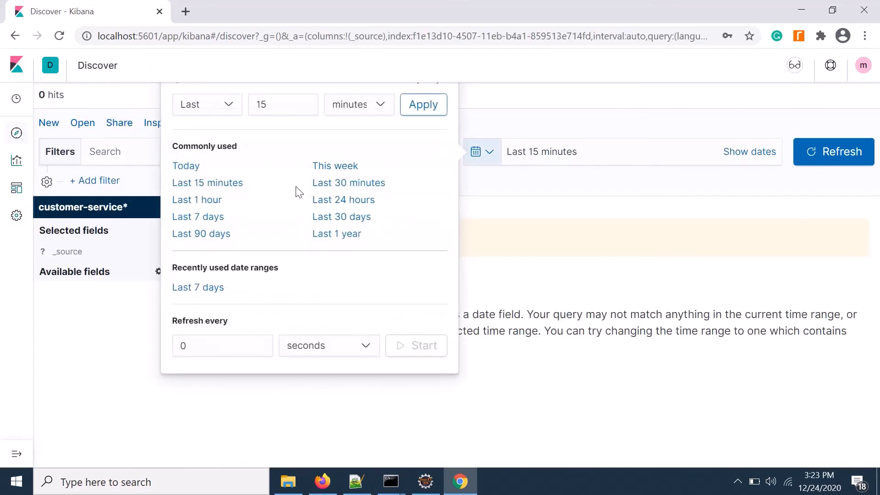
{"action": "left_click", "coordinate": [205, 217]}
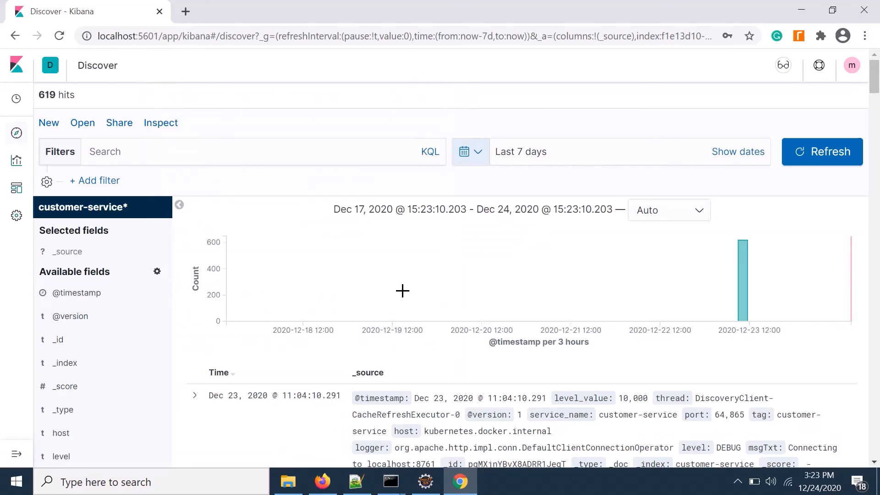
{"action": "scroll", "coordinate": [406, 298], "scroll_direction": "down", "scroll_amount": 4}
{"action": "scroll", "coordinate": [407, 309], "scroll_direction": "down", "scroll_amount": 5}
{"action": "scroll", "coordinate": [407, 307], "scroll_direction": "up", "scroll_amount": 10}
Open the saved dashboard My Dashboard as the read-only user
{"action": "left_click", "coordinate": [16, 192]}
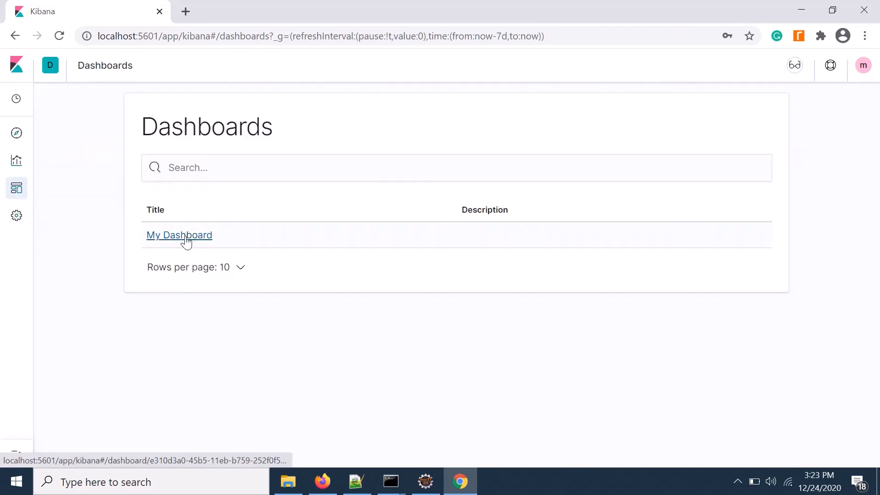
{"action": "left_click", "coordinate": [186, 239]}
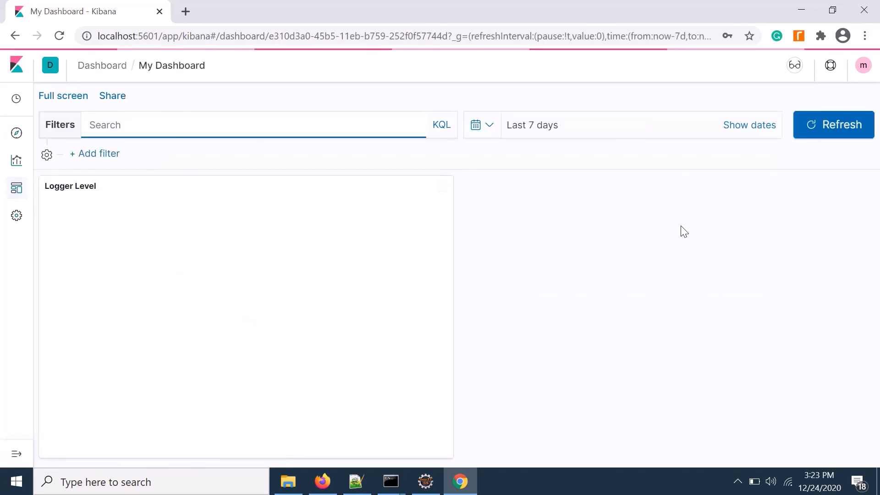